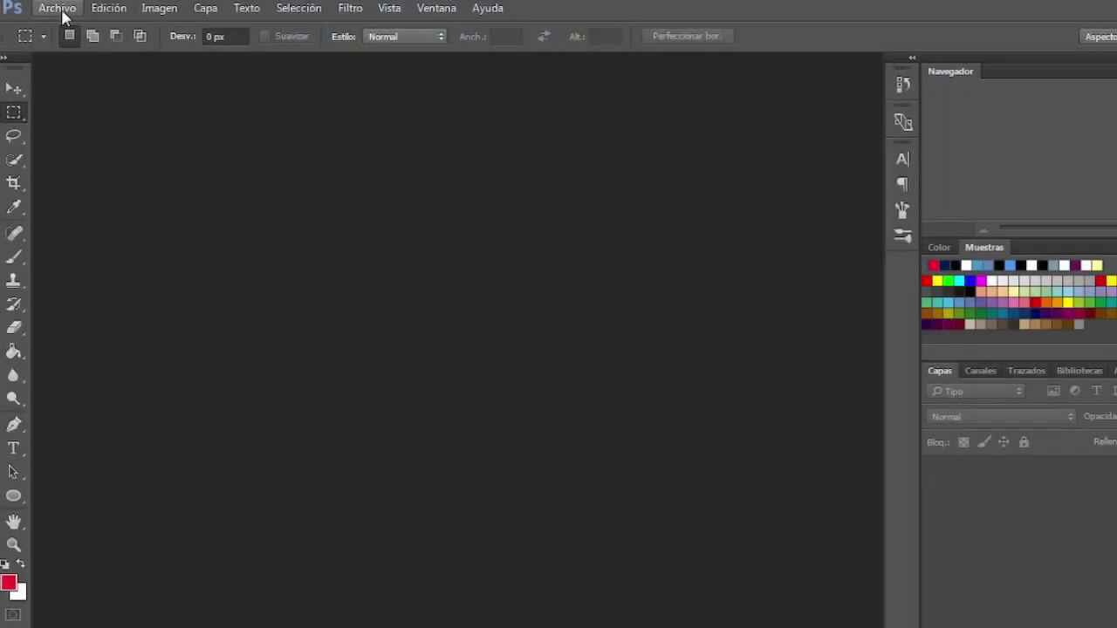
Open the Archivo menu to reach the file commands
{"action": "left_click", "coordinate": [62, 11]}
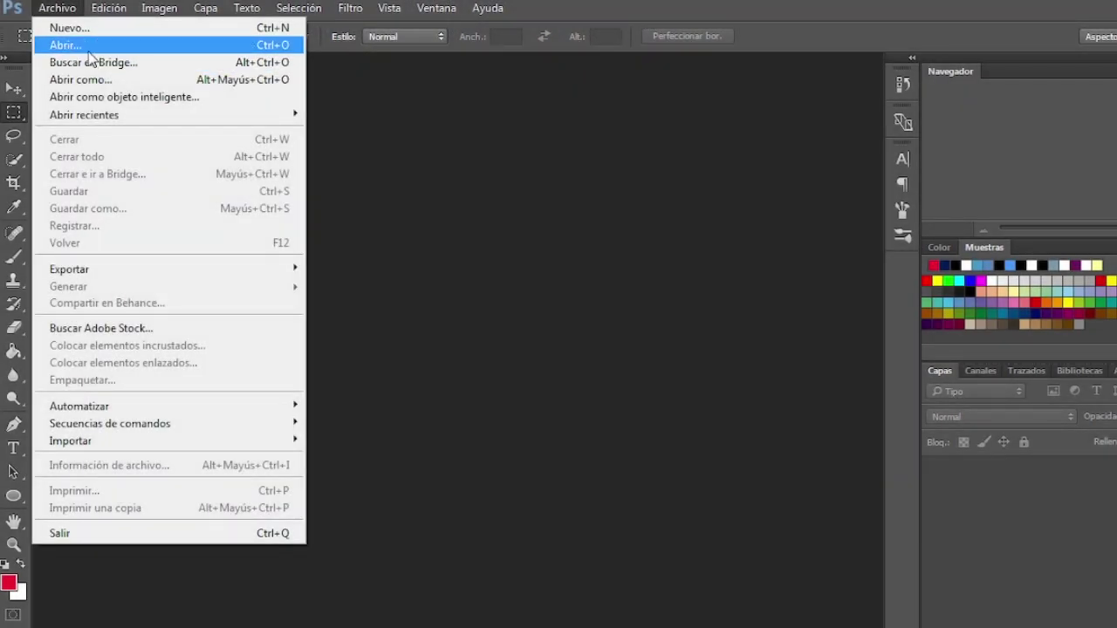
In the Abrir dialog, browse to the ensayos > recursos > fotos folder
{"action": "left_click", "coordinate": [88, 48]}
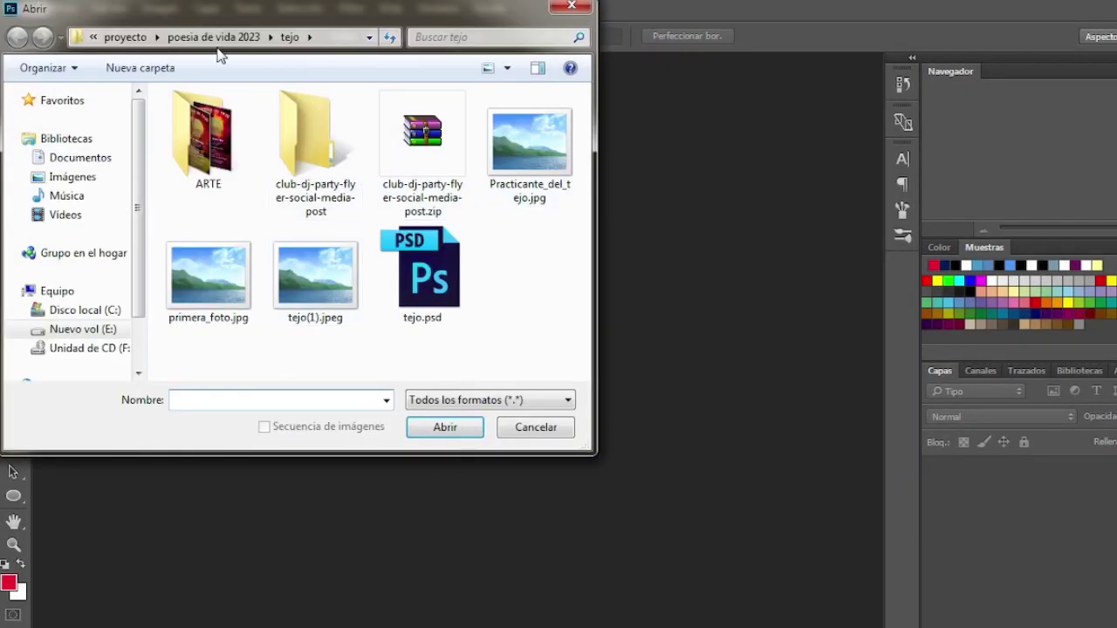
{"action": "left_click", "coordinate": [214, 37]}
{"action": "left_click", "coordinate": [125, 36]}
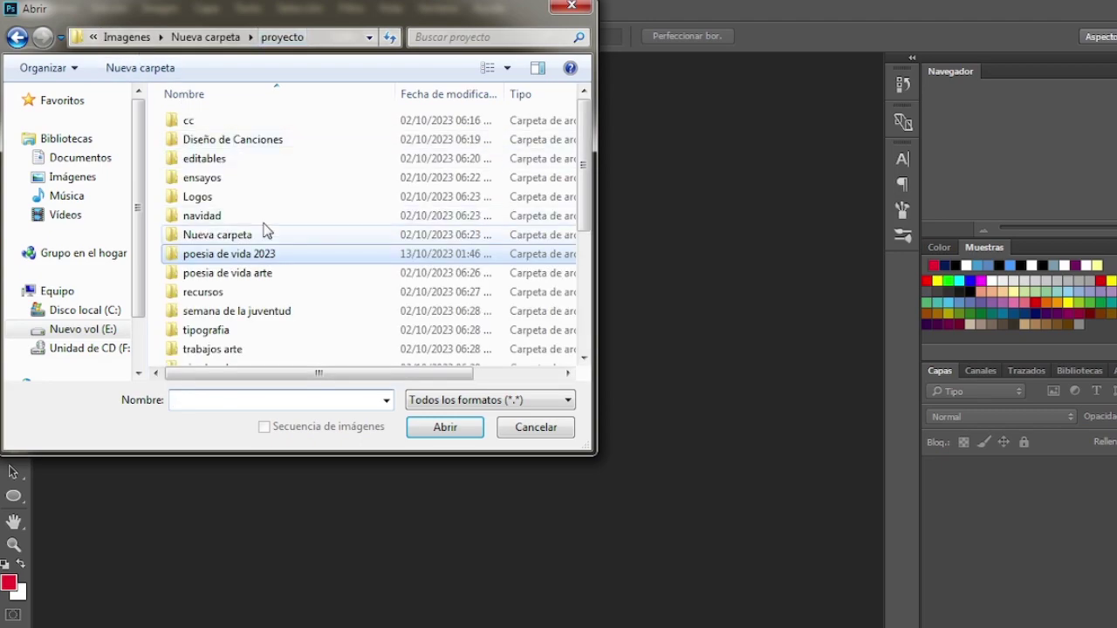
{"action": "left_click", "coordinate": [224, 181]}
{"action": "double_click", "coordinate": [224, 192]}
{"action": "left_click", "coordinate": [192, 125]}
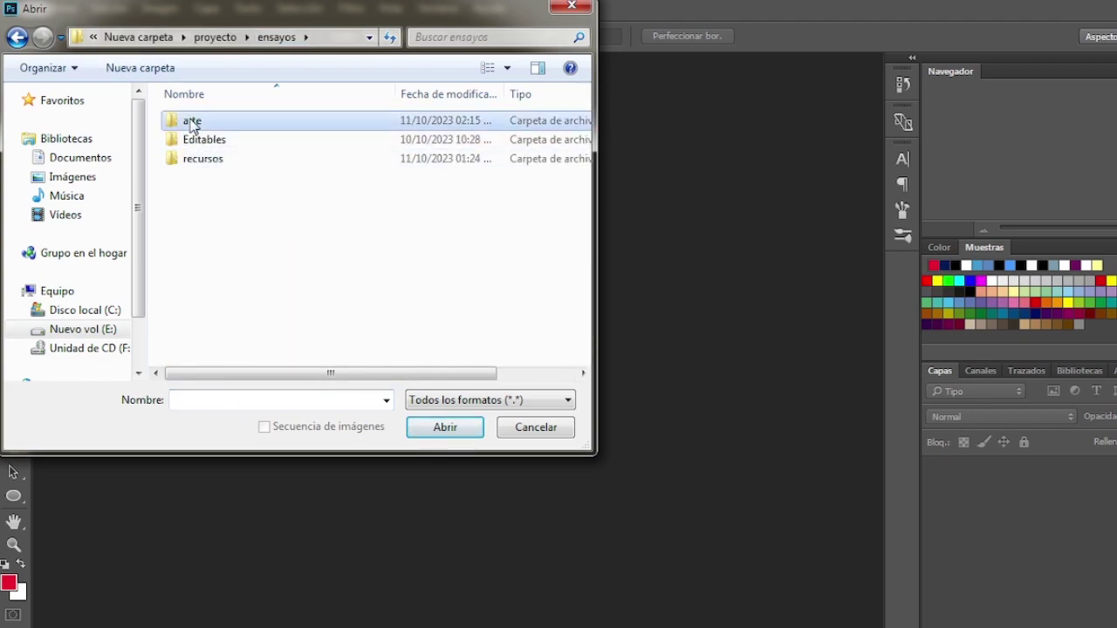
{"action": "double_click", "coordinate": [218, 122]}
{"action": "left_click", "coordinate": [192, 36]}
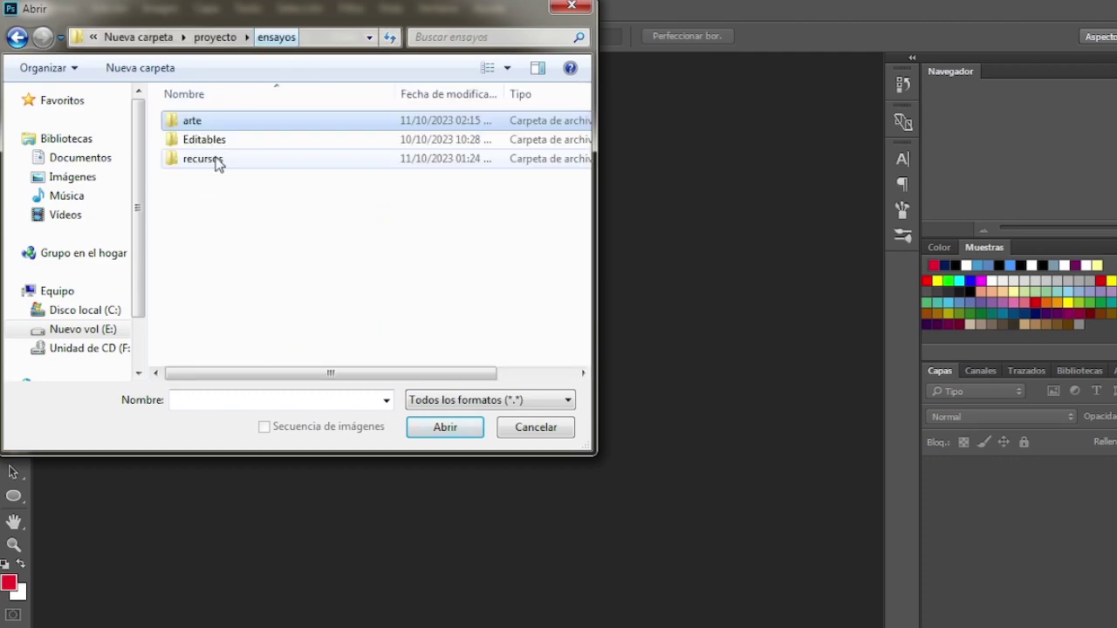
{"action": "left_click", "coordinate": [216, 159]}
{"action": "double_click", "coordinate": [218, 157]}
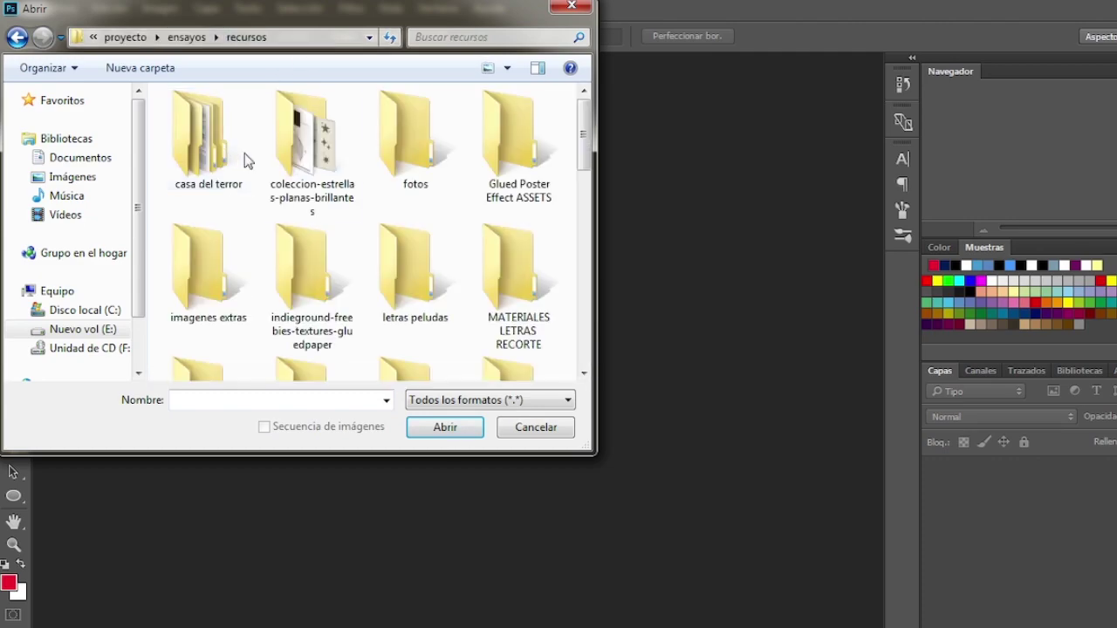
{"action": "double_click", "coordinate": [449, 155]}
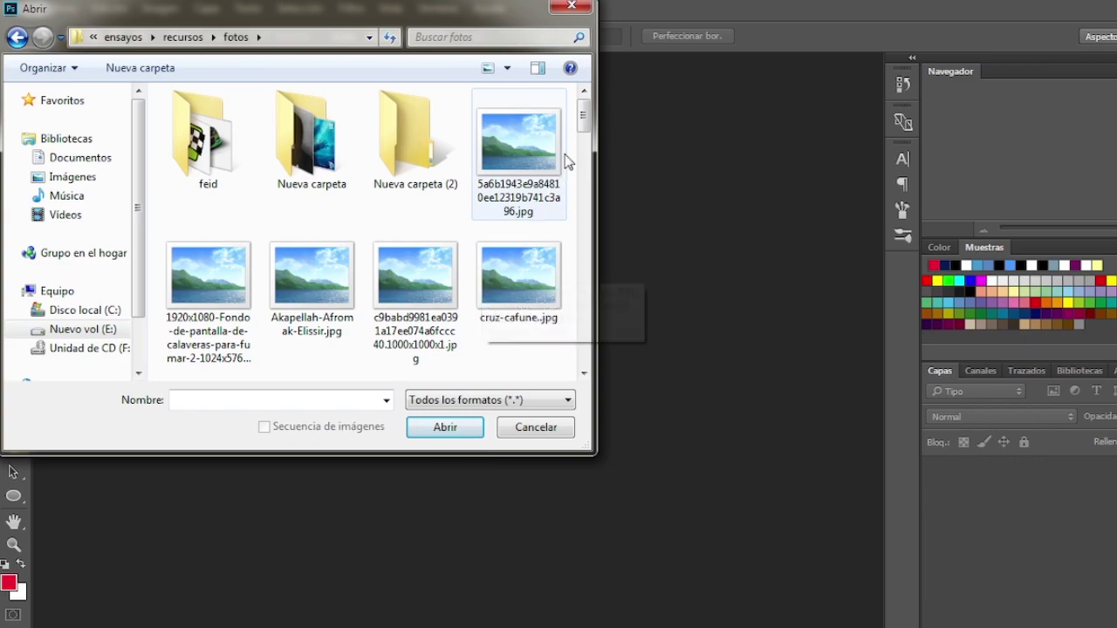
Select sm.jpg in the fotos folder and open it
{"action": "left_click_drag", "start_coordinate": [585, 130], "coordinate": [582, 275]}
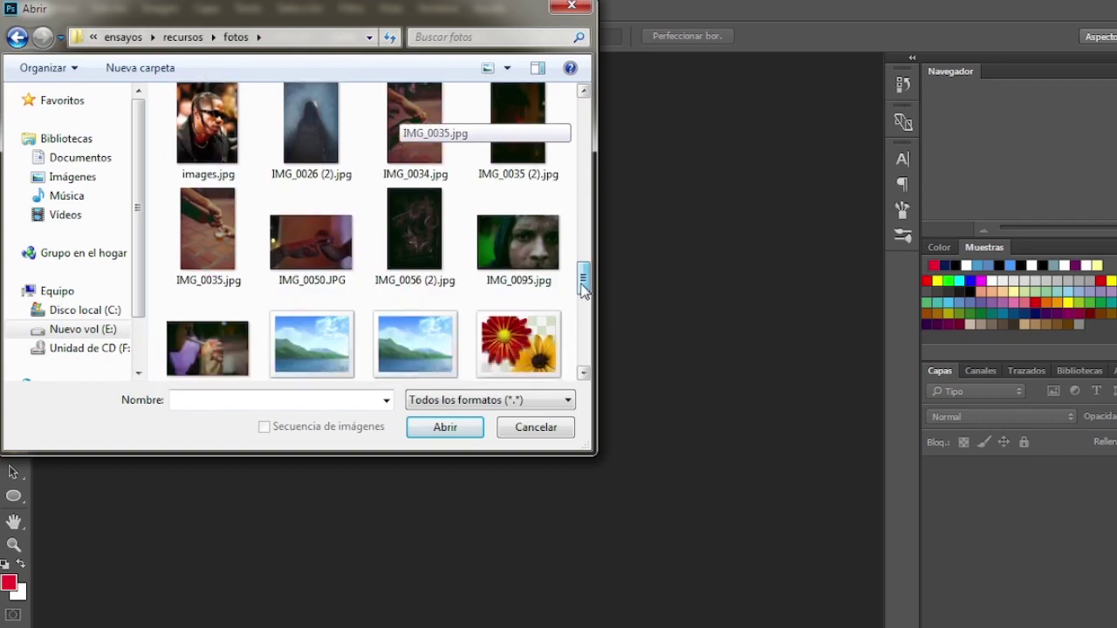
{"action": "left_click_drag", "start_coordinate": [583, 276], "coordinate": [576, 358]}
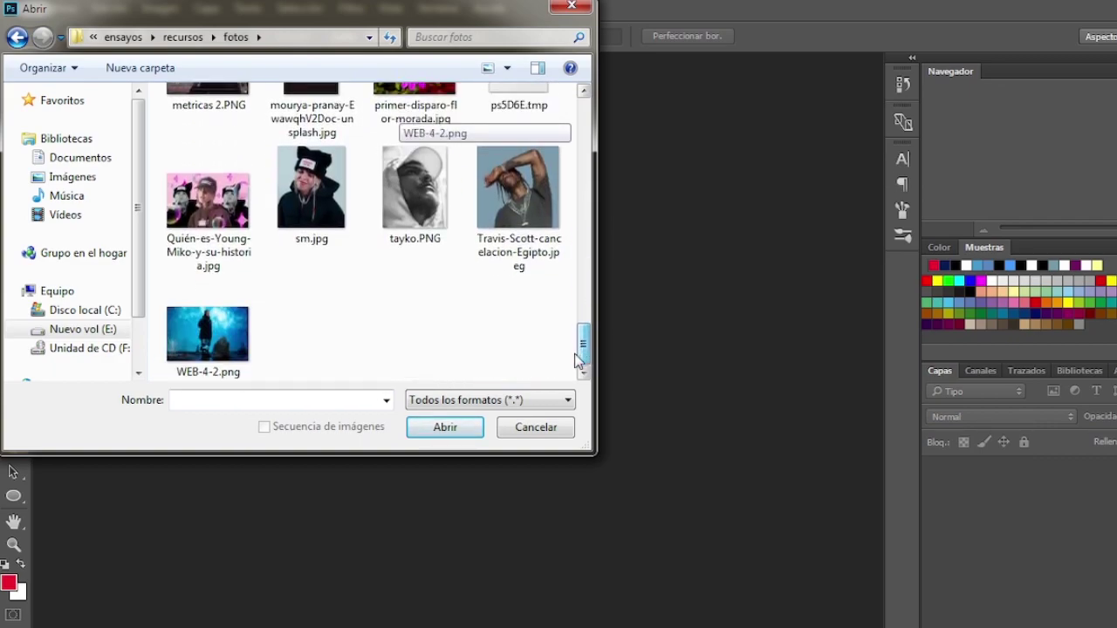
{"action": "left_click", "coordinate": [311, 187]}
{"action": "left_click", "coordinate": [445, 427]}
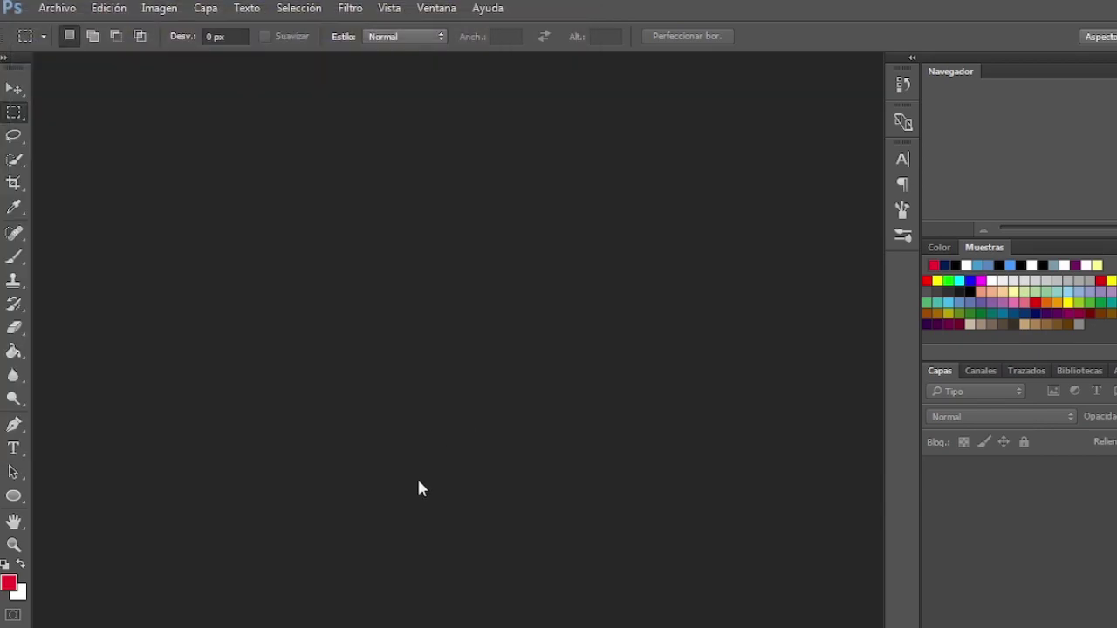
Assign the working Adobe RGB (1998) profile in the missing-profile dialog
{"action": "key", "text": "i"}
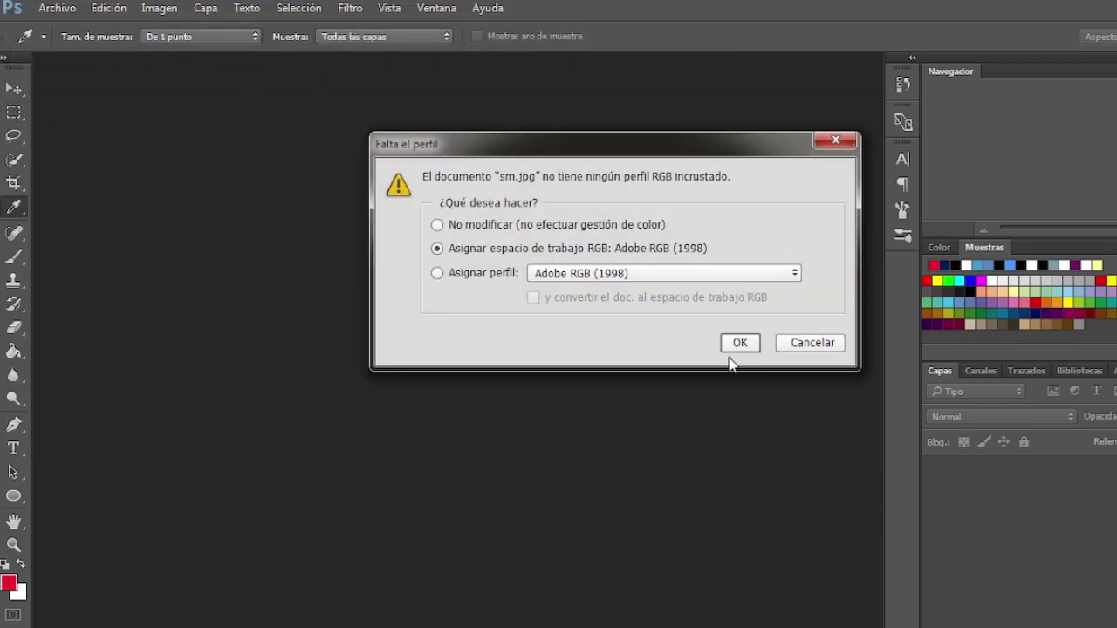
{"action": "key", "text": "m"}
{"action": "left_click", "coordinate": [730, 347]}
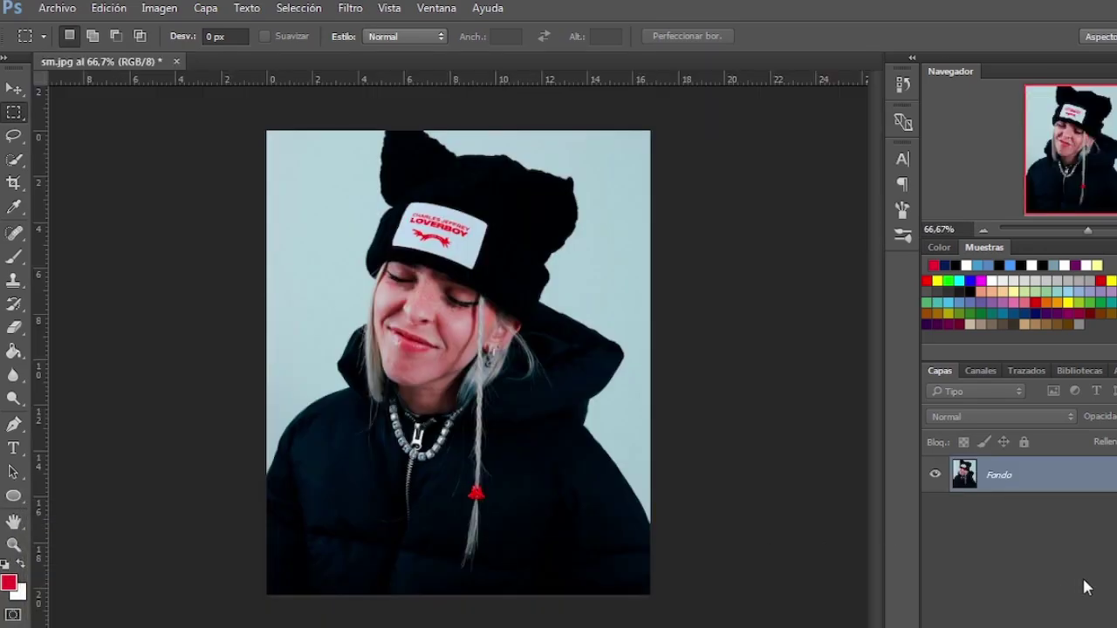
Unlock the background as Capa 0 and duplicate it as Capa 0 copia
{"action": "left_click", "coordinate": [1112, 474]}
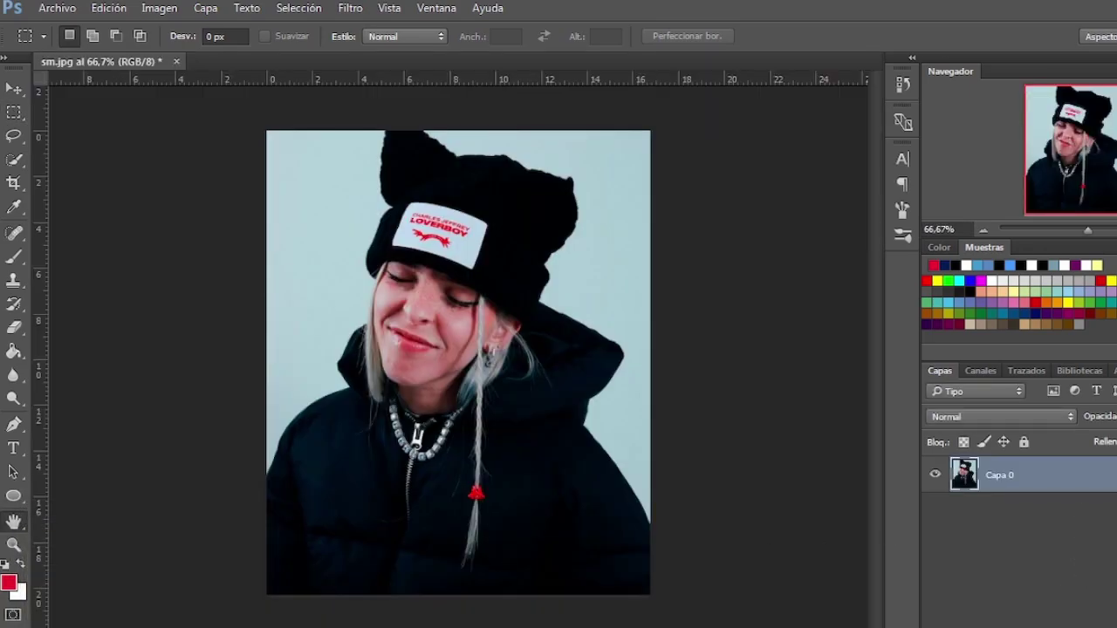
{"action": "double_click", "coordinate": [1082, 474]}
{"action": "left_click", "coordinate": [975, 67]}
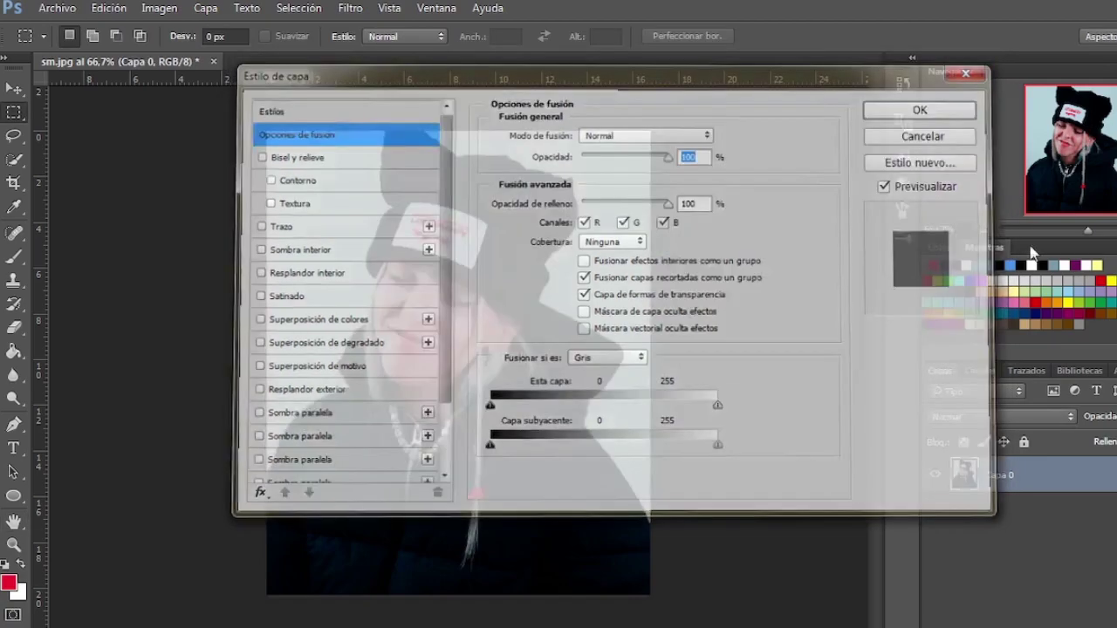
{"action": "key", "text": "ctrl+j"}
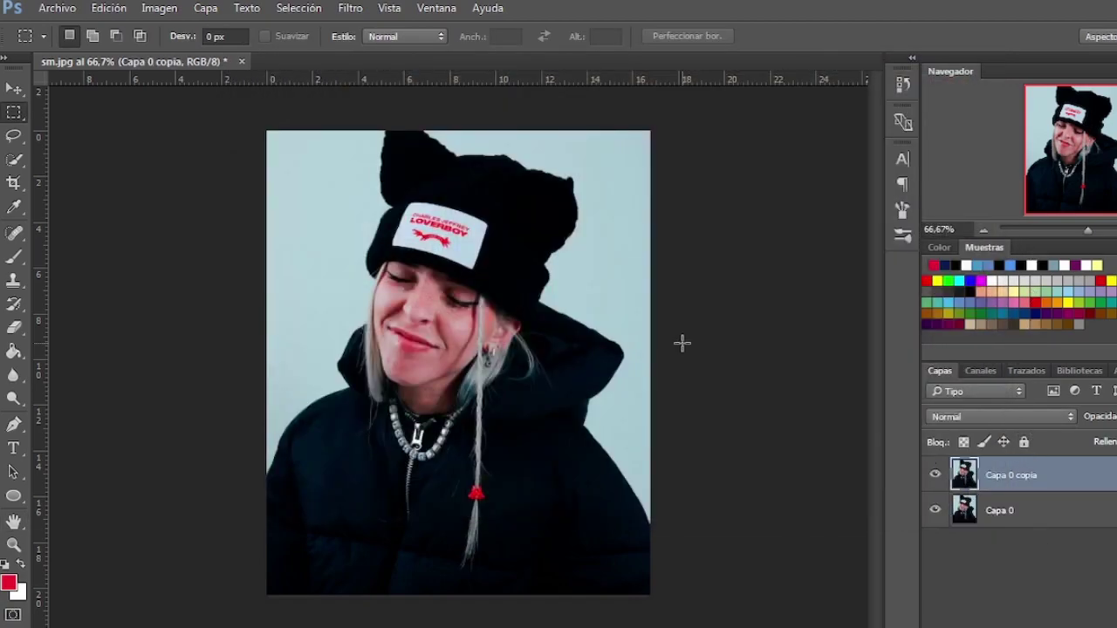
Apply an 8.6 px Gaussian blur to Capa 0 copia
{"action": "left_click", "coordinate": [325, 7]}
{"action": "left_click", "coordinate": [331, 7]}
{"action": "left_click", "coordinate": [349, 7]}
{"action": "mouse_move", "coordinate": [376, 208]}
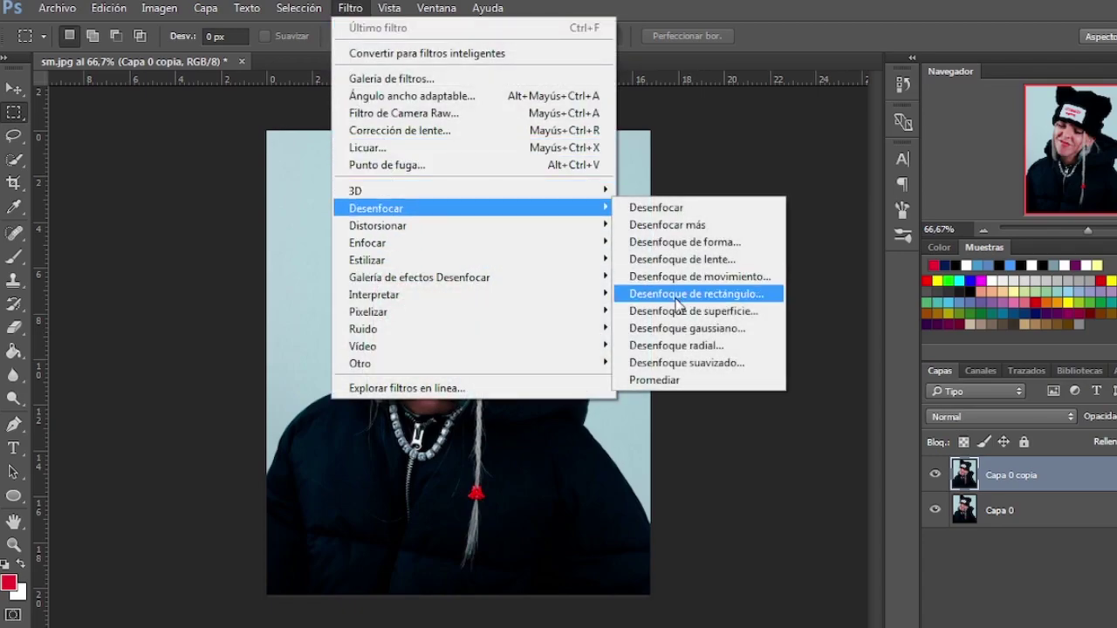
{"action": "left_click", "coordinate": [689, 329]}
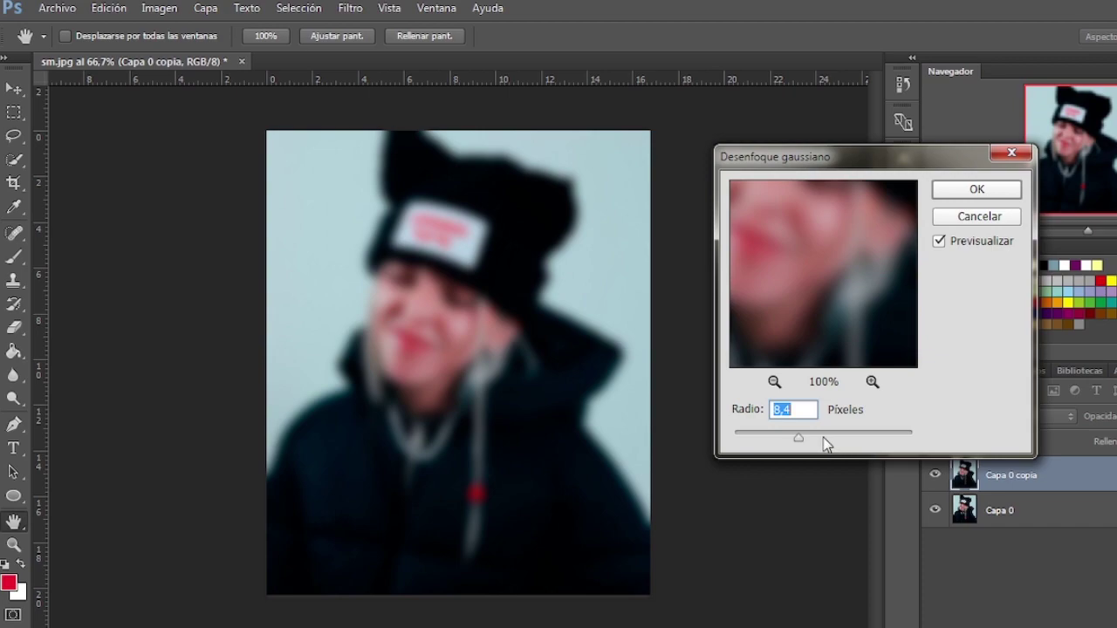
{"action": "left_click_drag", "start_coordinate": [811, 443], "coordinate": [809, 445]}
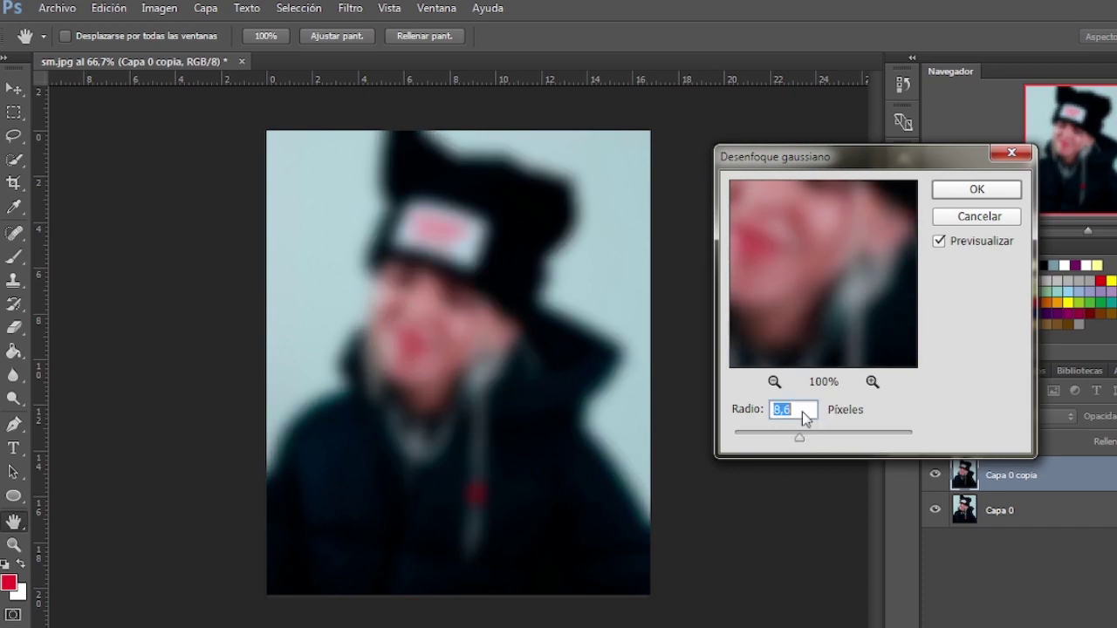
{"action": "key", "text": "Return"}
{"action": "key", "text": "m"}
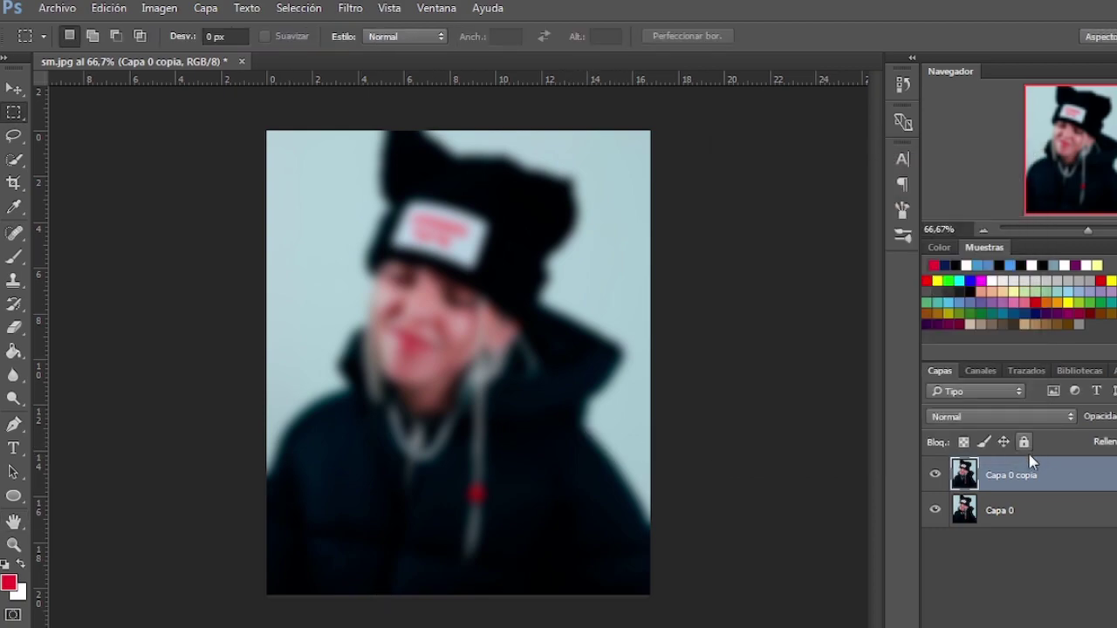
{"action": "left_click", "coordinate": [1002, 417]}
Set the blurred copy to Trama blending and add a Curvas adjustment layer
{"action": "left_click", "coordinate": [948, 177]}
{"action": "left_click", "coordinate": [1047, 624]}
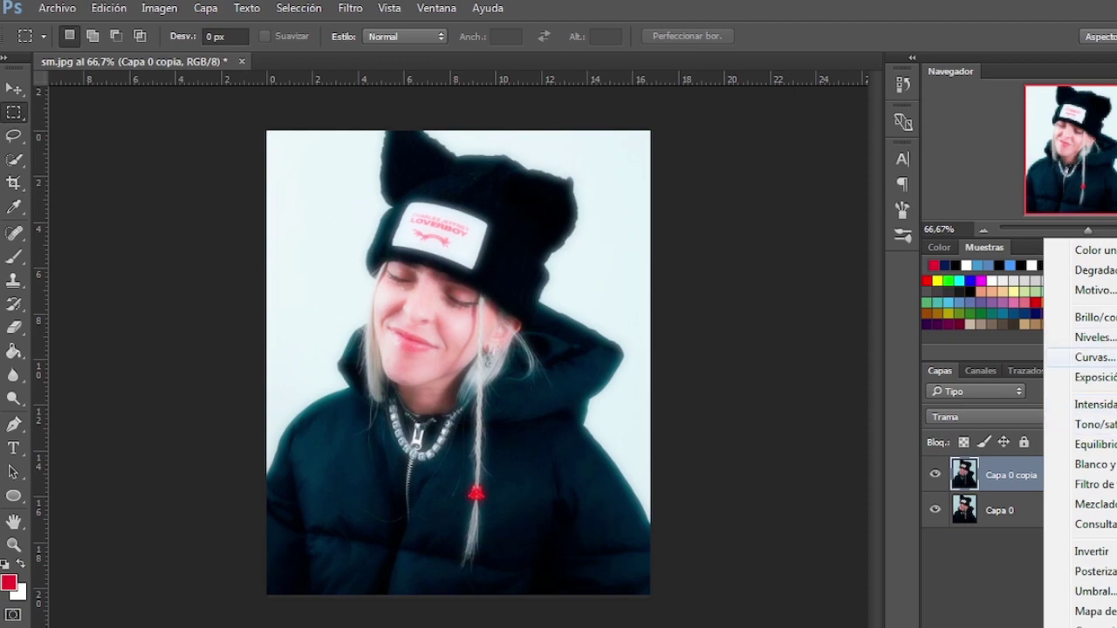
{"action": "left_click", "coordinate": [1094, 356]}
Shape a gentle S-curve by lowering the shadow point and raising the highlight point
{"action": "left_click", "coordinate": [957, 384]}
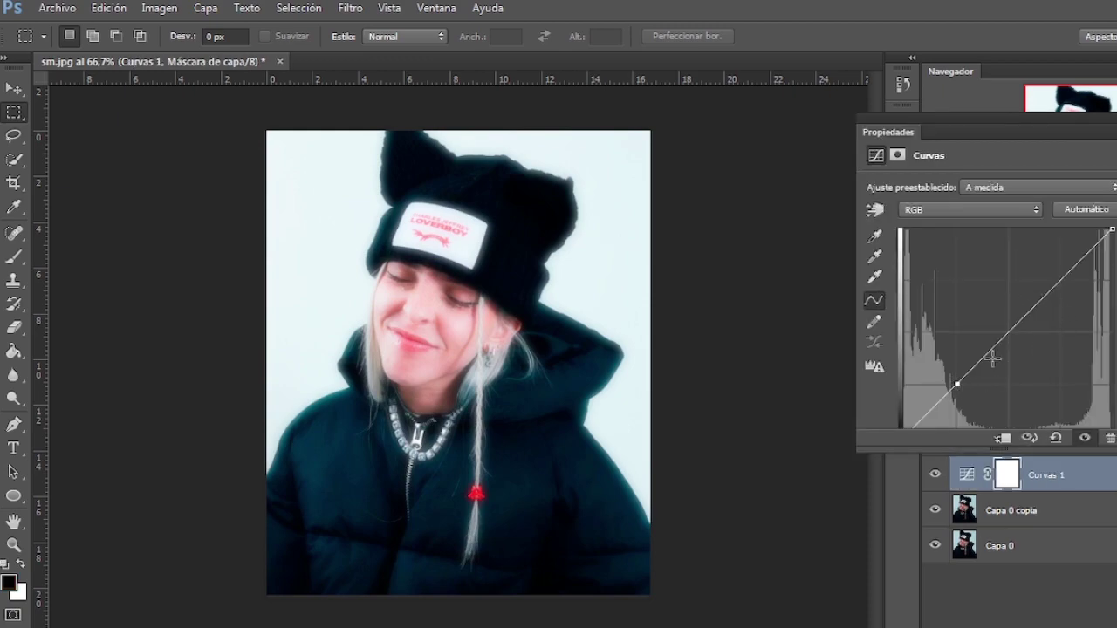
{"action": "left_click", "coordinate": [1061, 281]}
{"action": "left_click_drag", "start_coordinate": [957, 384], "coordinate": [963, 393]}
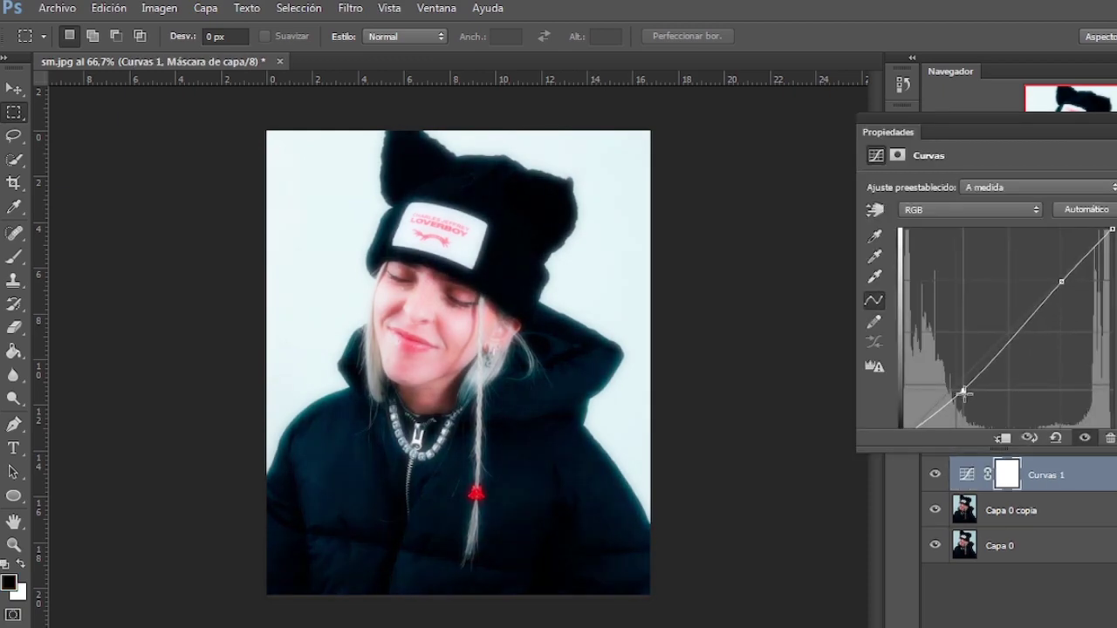
{"action": "key", "text": "Return"}
{"action": "left_click_drag", "start_coordinate": [1061, 281], "coordinate": [1068, 286]}
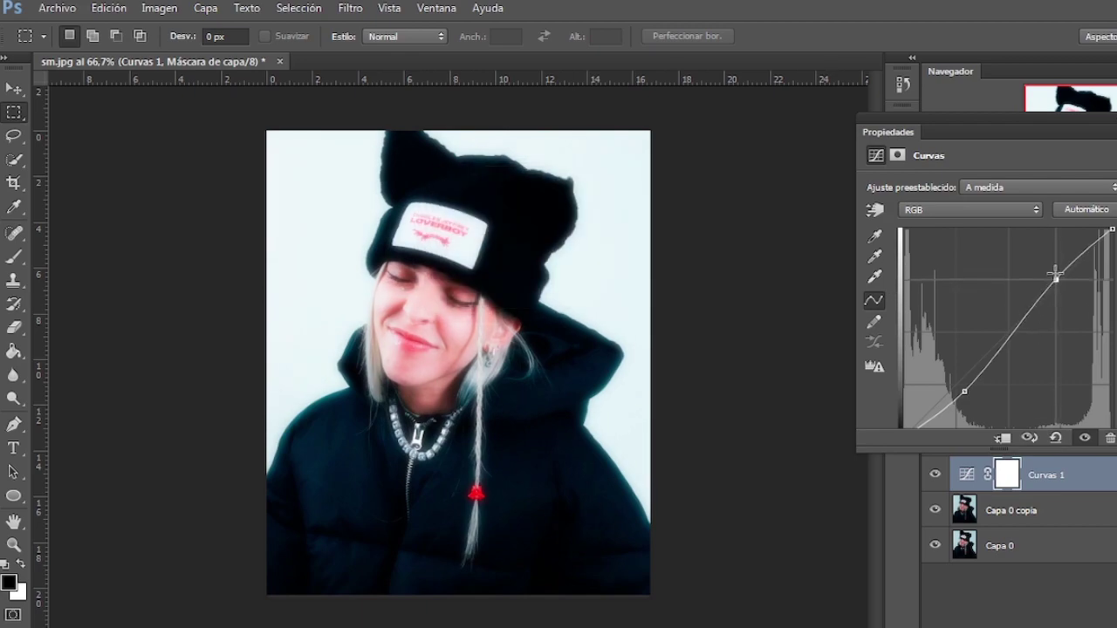
{"action": "left_click", "coordinate": [1112, 512]}
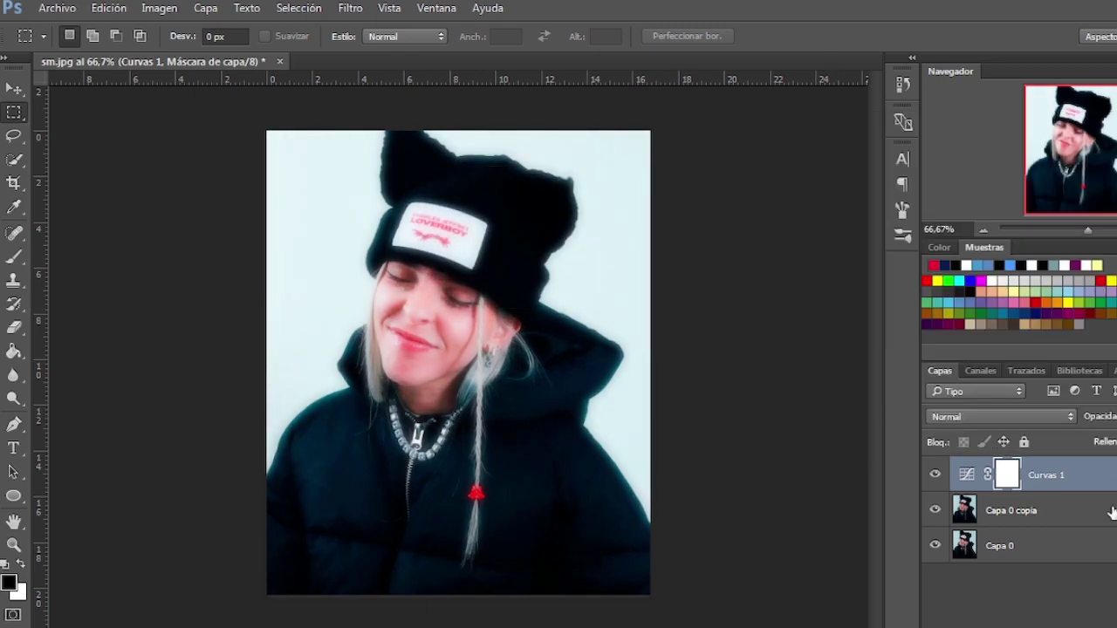
{"action": "left_click", "coordinate": [1109, 621]}
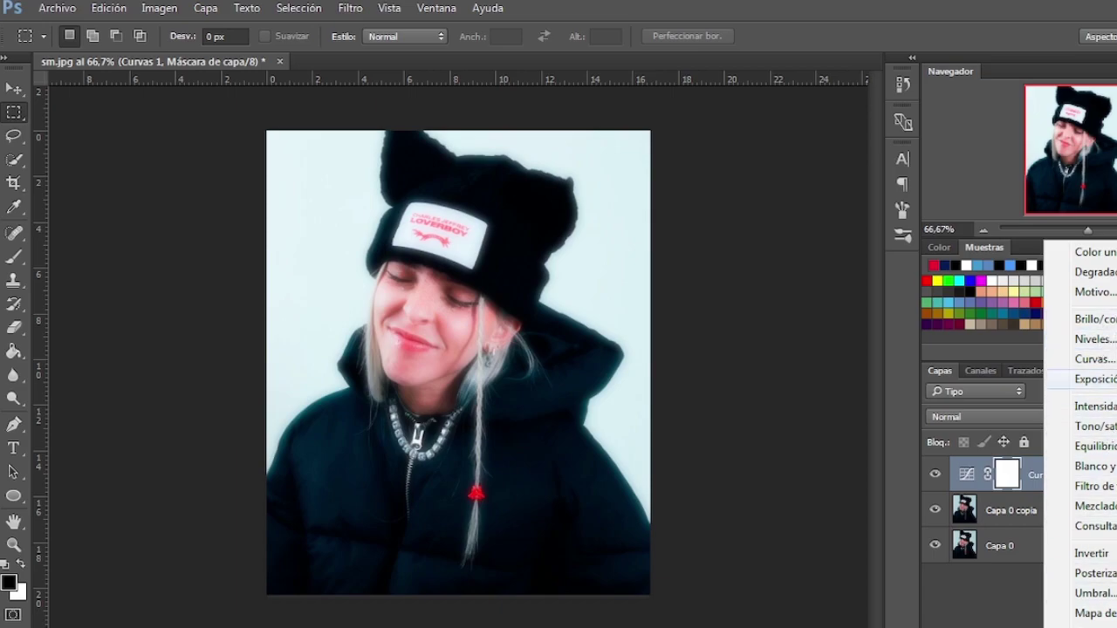
Add a Degradado fill layer using the navy-pink-blue gradient preset
{"action": "left_click", "coordinate": [1095, 271]}
{"action": "left_click", "coordinate": [837, 189]}
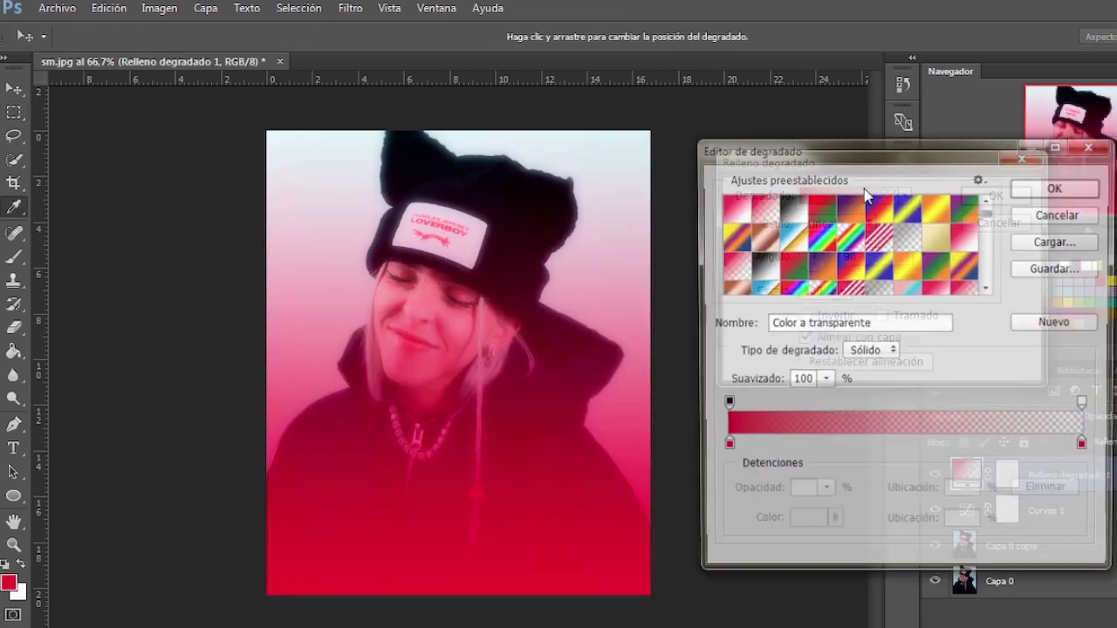
{"action": "scroll", "coordinate": [941, 273], "scroll_direction": "down", "scroll_amount": 2}
{"action": "scroll", "coordinate": [941, 273], "scroll_direction": "down", "scroll_amount": 2}
{"action": "scroll", "coordinate": [941, 273], "scroll_direction": "down", "scroll_amount": 2}
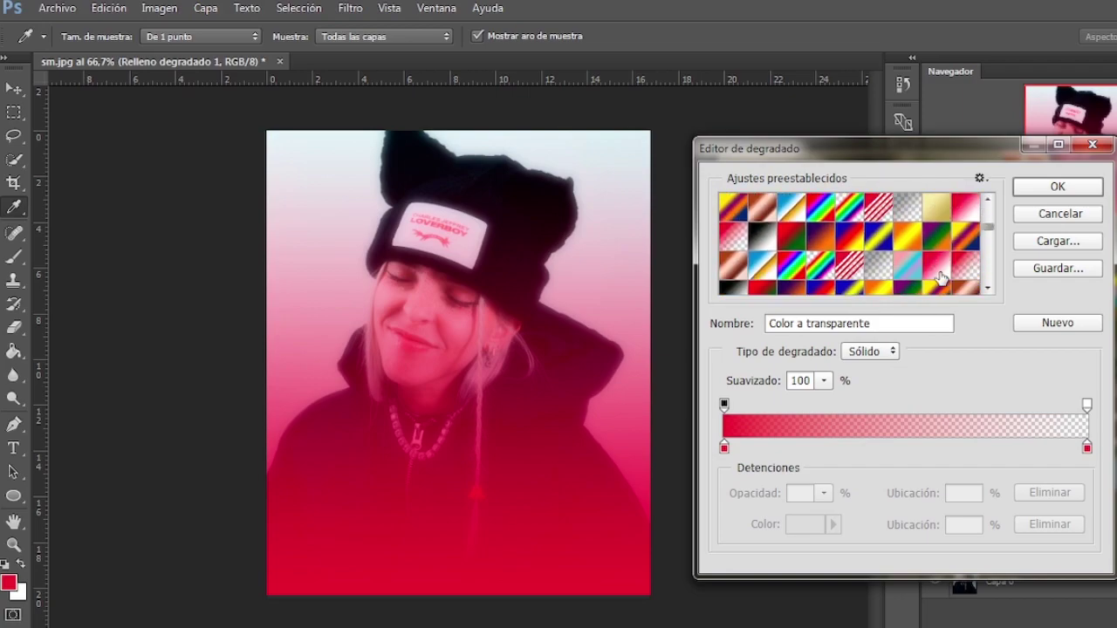
{"action": "scroll", "coordinate": [941, 275], "scroll_direction": "down", "scroll_amount": 2}
{"action": "scroll", "coordinate": [941, 277], "scroll_direction": "down", "scroll_amount": 2}
{"action": "scroll", "coordinate": [941, 277], "scroll_direction": "down", "scroll_amount": 1}
{"action": "left_click", "coordinate": [909, 230]}
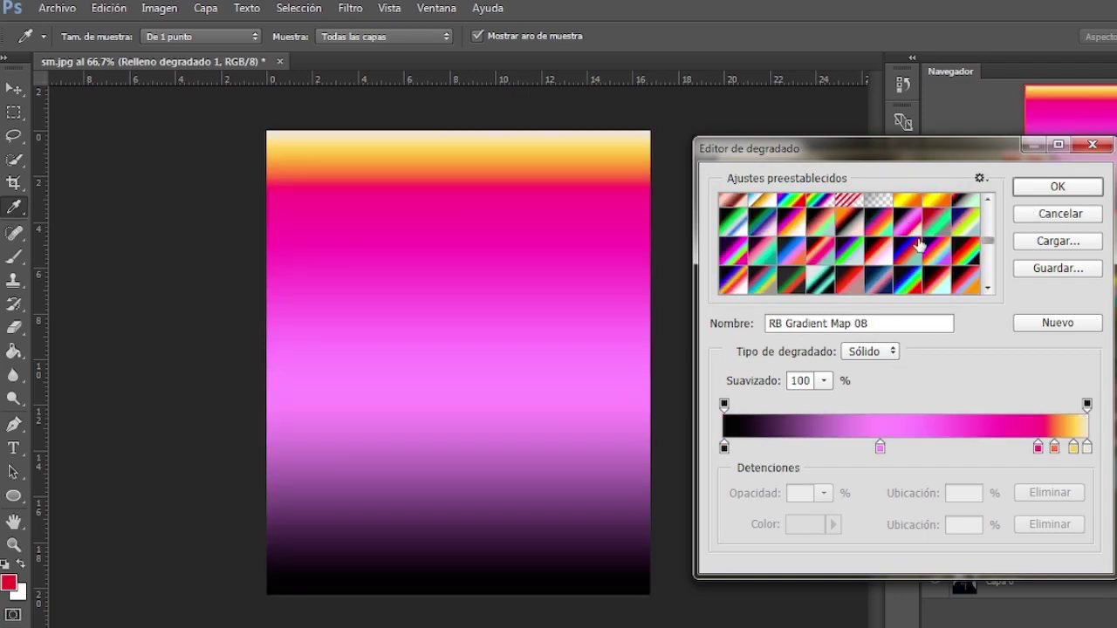
{"action": "left_click", "coordinate": [883, 287]}
{"action": "left_click", "coordinate": [1056, 187]}
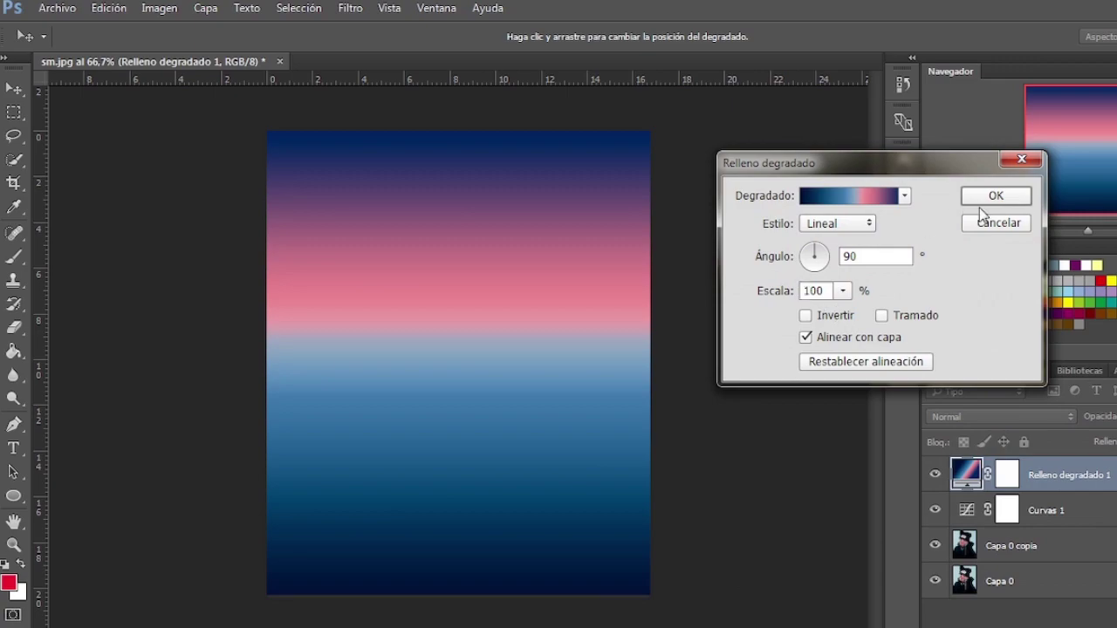
{"action": "left_click", "coordinate": [806, 315]}
{"action": "left_click", "coordinate": [805, 315]}
{"action": "left_click", "coordinate": [1022, 194]}
Set the gradient fill layer to Trama mode with lowered opacity
{"action": "left_click", "coordinate": [1001, 416]}
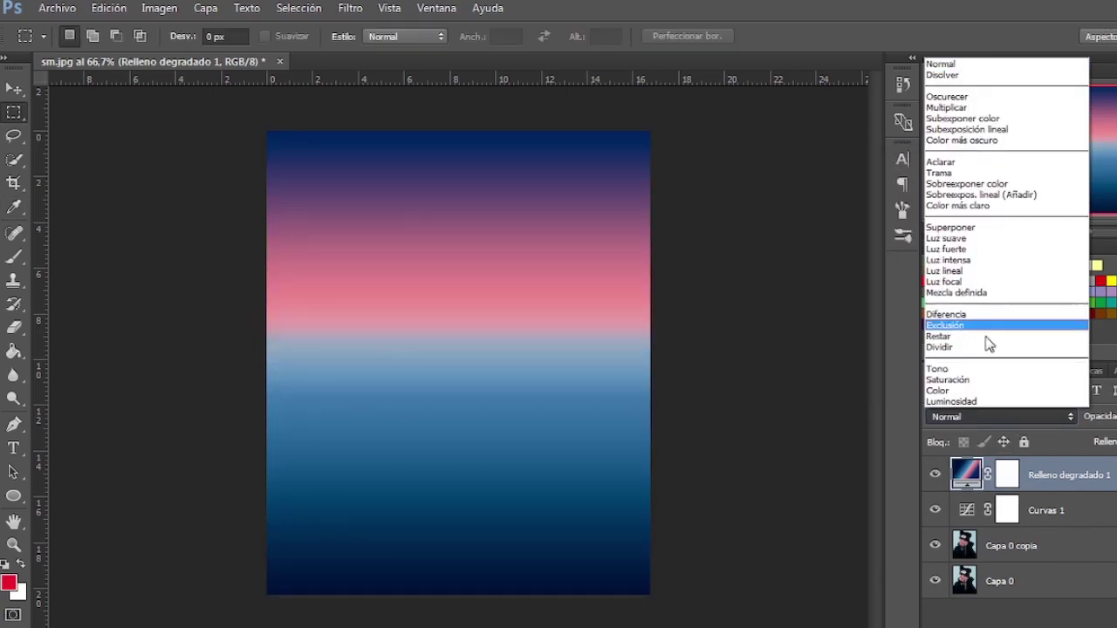
{"action": "left_click", "coordinate": [946, 175]}
{"action": "left_click", "coordinate": [1112, 416]}
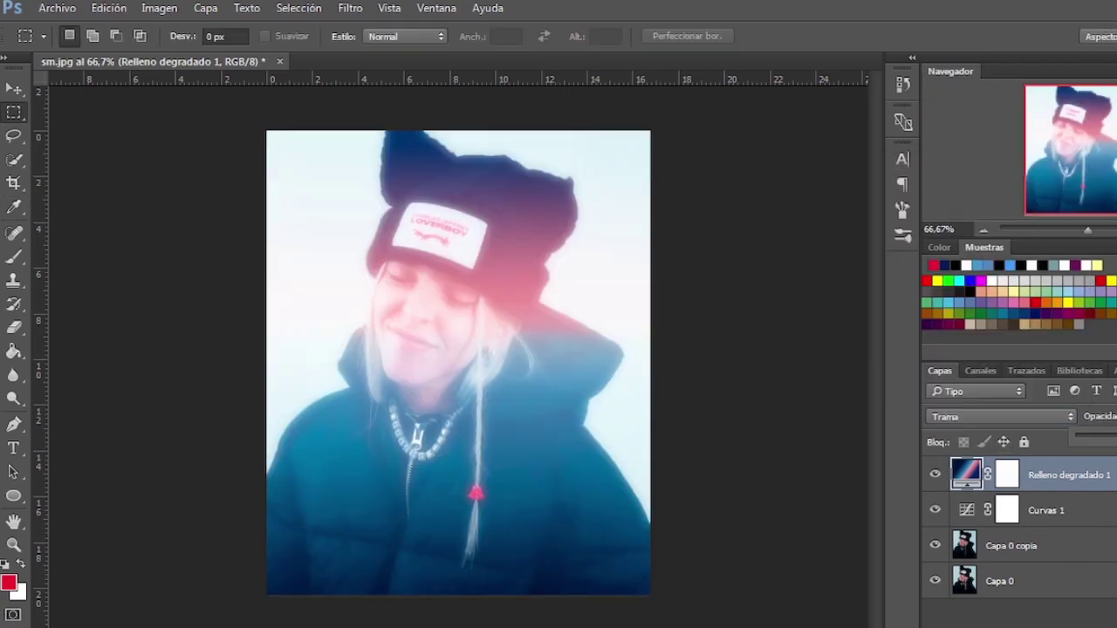
{"action": "left_click_drag", "start_coordinate": [1107, 436], "coordinate": [1095, 443]}
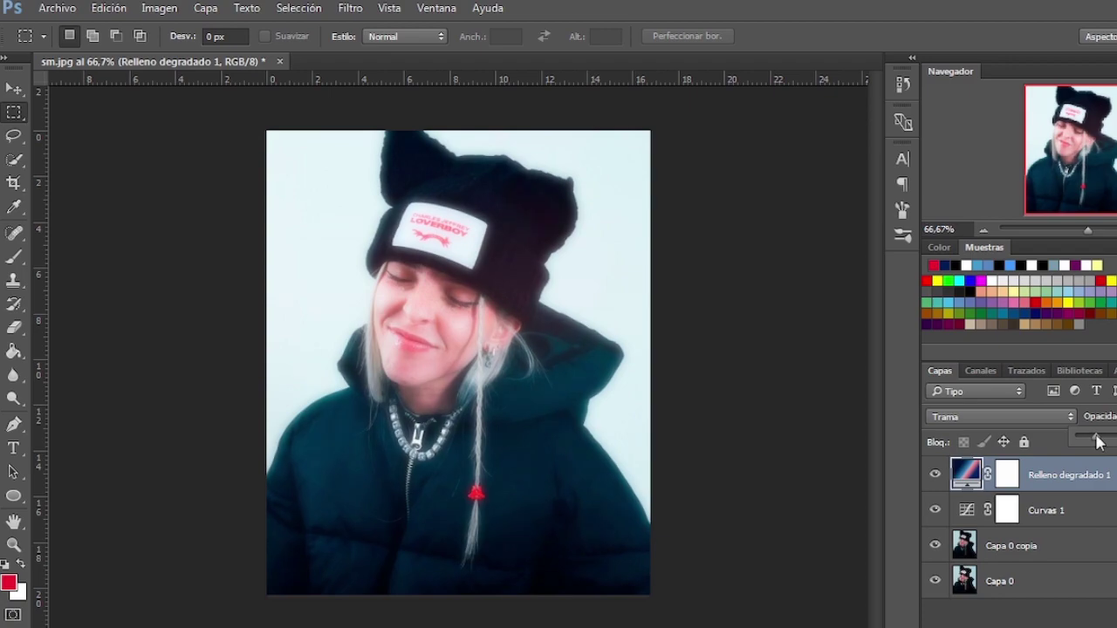
Extend the canvas upward above the photo with the Crop tool
{"action": "left_click", "coordinate": [13, 182]}
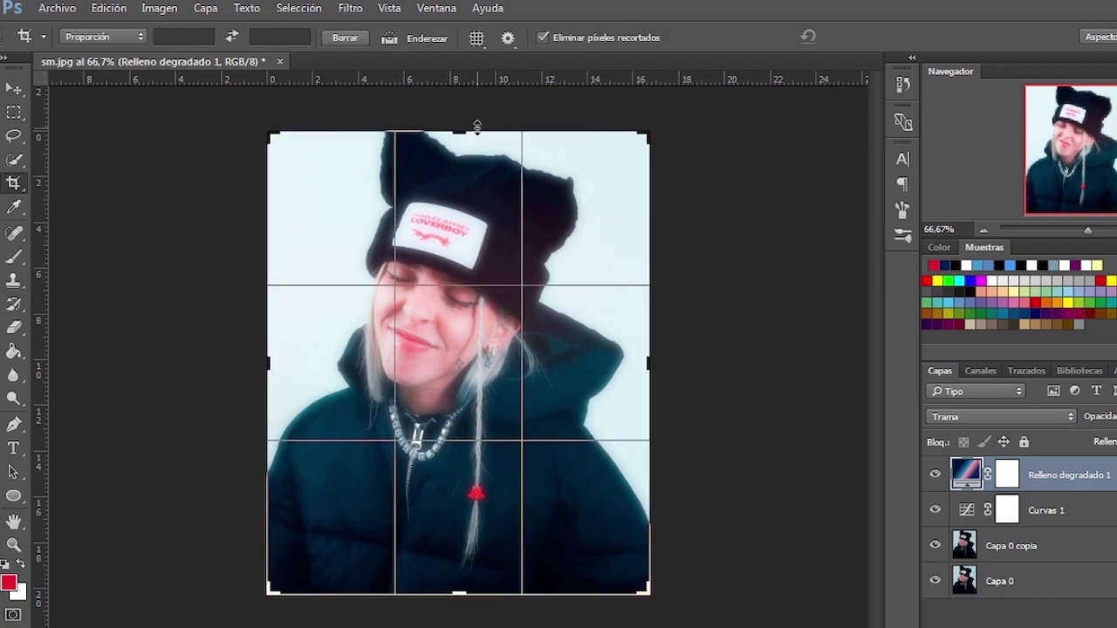
{"action": "left_click_drag", "start_coordinate": [458, 131], "coordinate": [458, 98]}
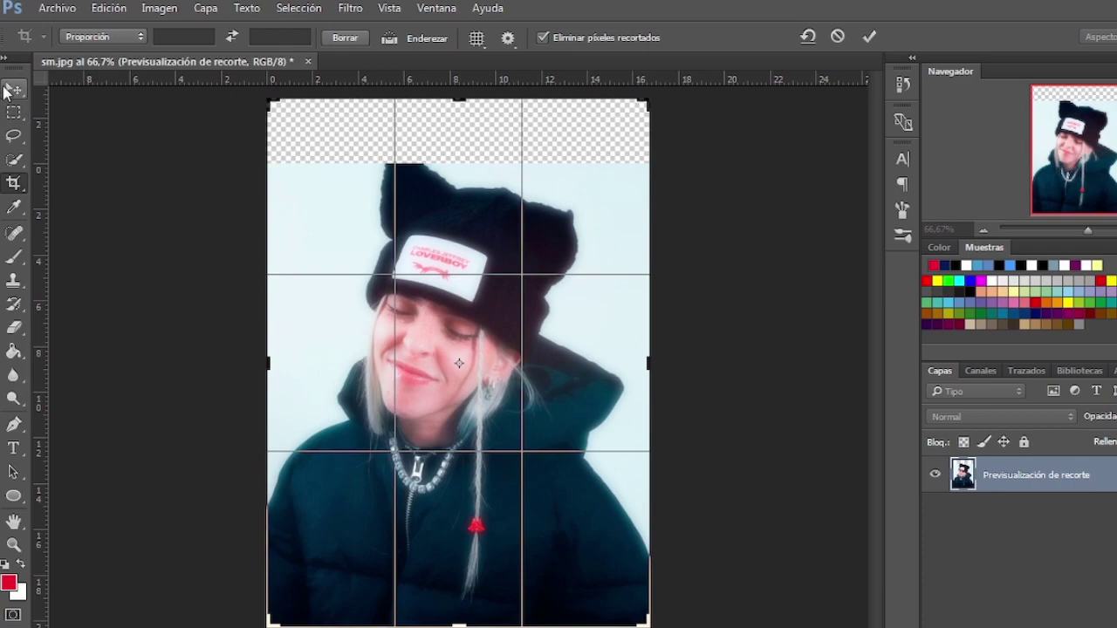
{"action": "left_click", "coordinate": [13, 88]}
{"action": "left_click", "coordinate": [502, 255]}
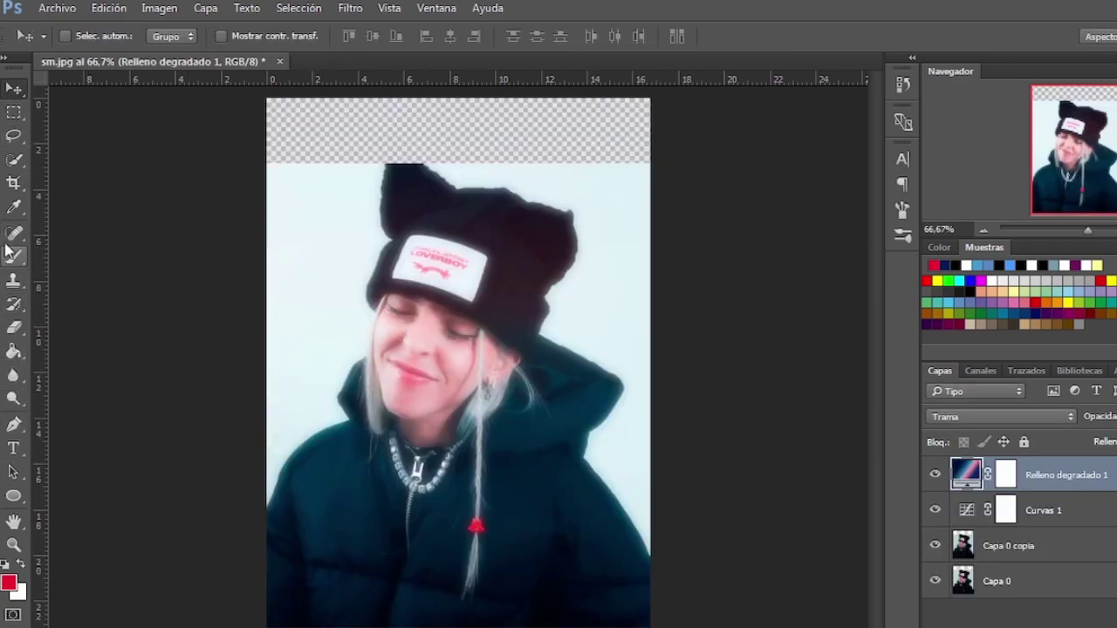
Fill the empty top strip with content-aware fill on the photo copy layer
{"action": "left_click", "coordinate": [13, 112]}
{"action": "left_click_drag", "start_coordinate": [267, 98], "coordinate": [652, 165]}
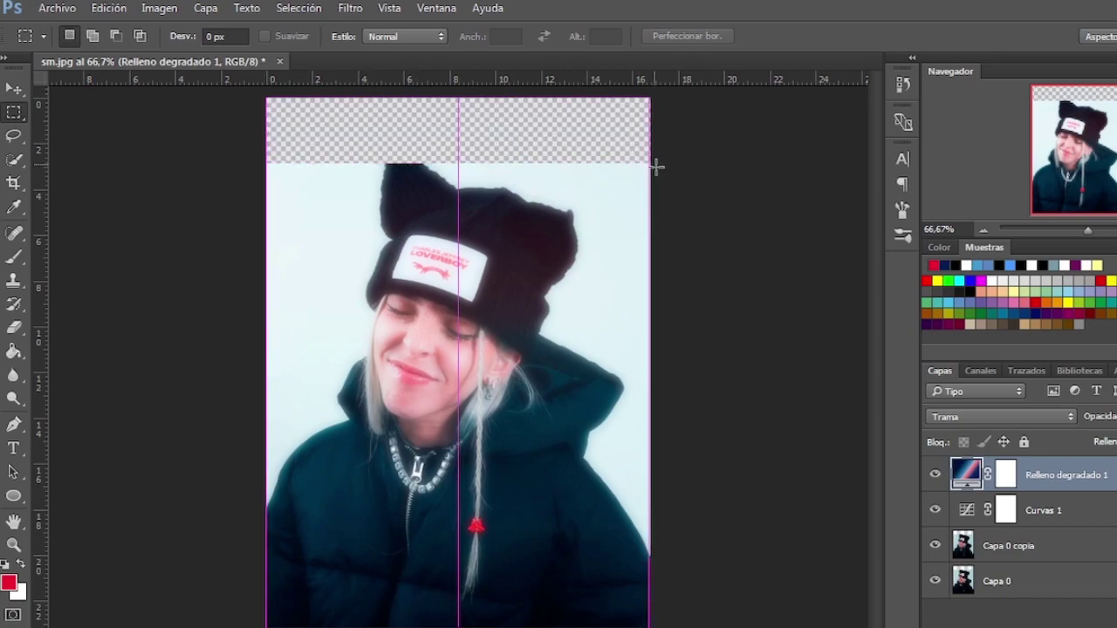
{"action": "key", "text": "alt+bracketleft"}
{"action": "key", "text": "alt+bracketleft"}
{"action": "right_click", "coordinate": [529, 144]}
{"action": "left_click", "coordinate": [623, 404]}
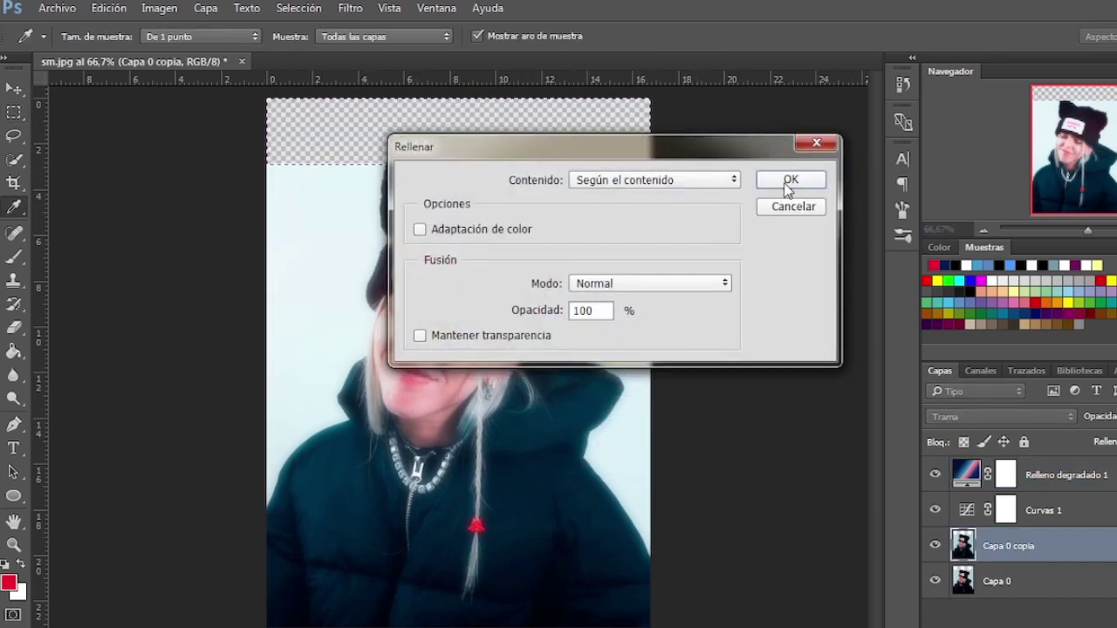
{"action": "left_click", "coordinate": [785, 180]}
Undo the content-aware fill and the canvas extension
{"action": "key", "text": "ctrl+z"}
{"action": "key", "text": "ctrl+z"}
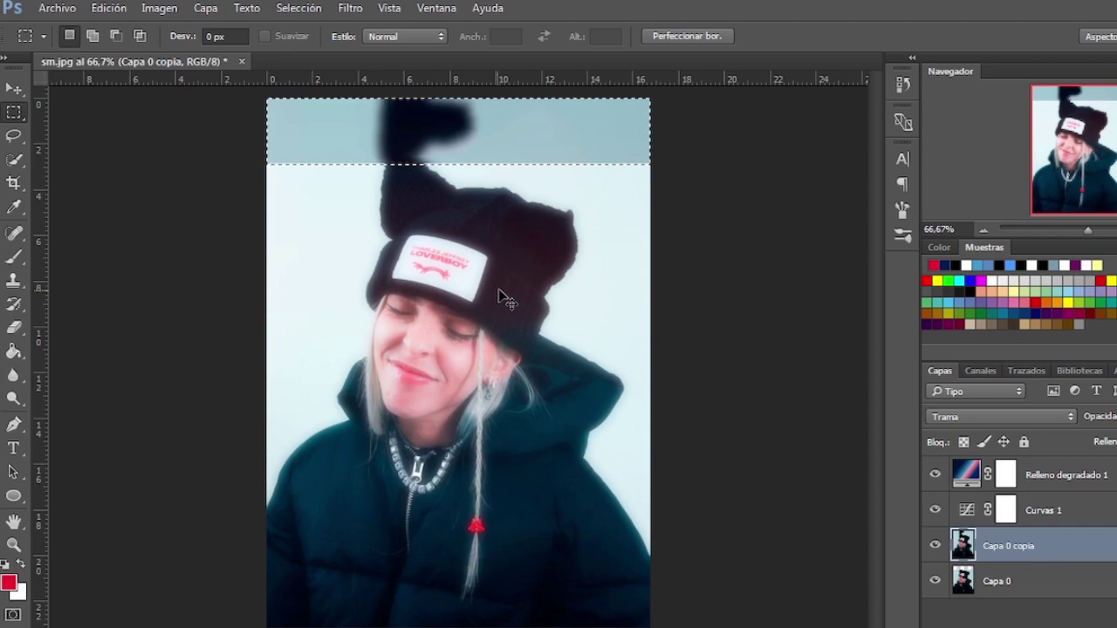
{"action": "key", "text": "ctrl+z"}
{"action": "key", "text": "ctrl+d"}
{"action": "key", "text": "ctrl+alt+z"}
Select all four layers and group them into Grupo 1 with Ctrl+G
{"action": "left_click", "coordinate": [13, 88]}
{"action": "left_click", "coordinate": [1046, 580]}
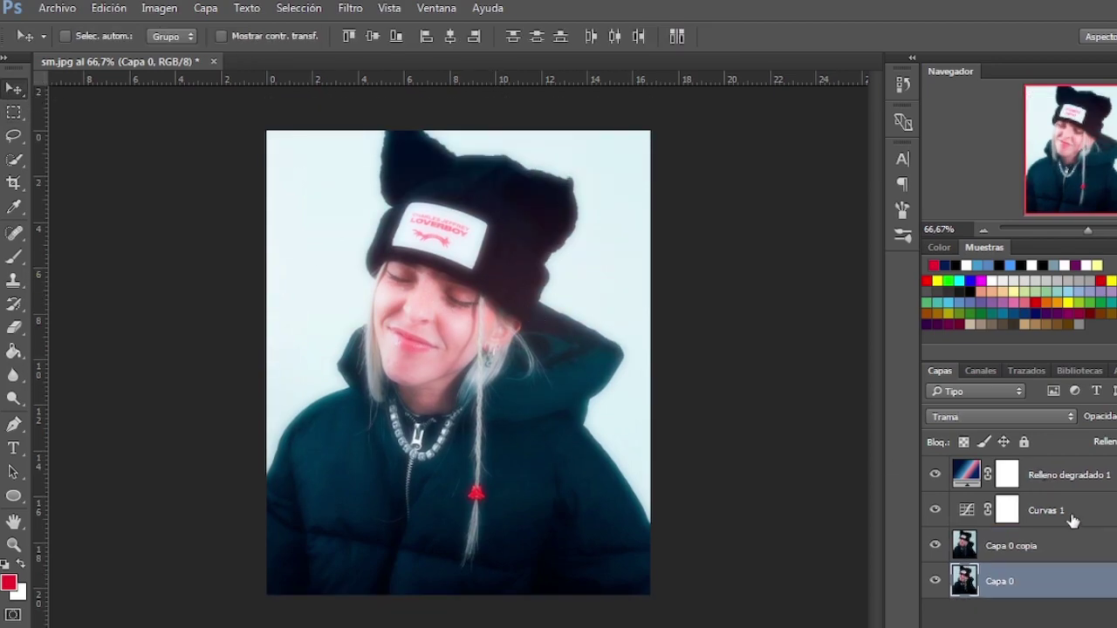
{"action": "left_click", "coordinate": [1068, 474], "text": "shift"}
{"action": "key", "text": "ctrl+g"}
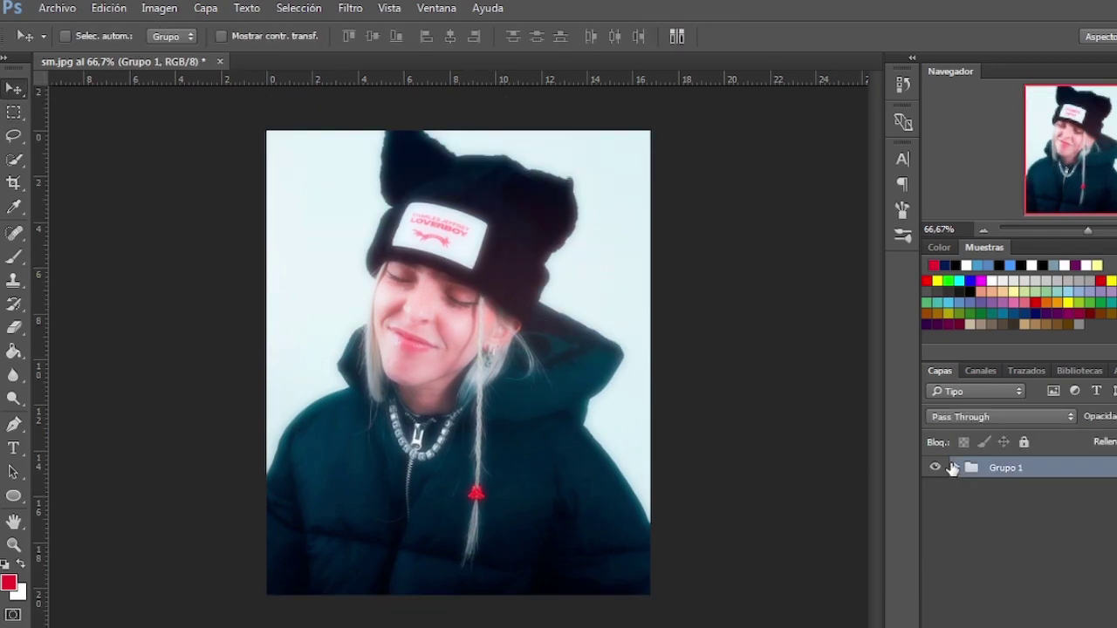
Inside Grupo 1, above the Curvas layer, place a YOUNG MIKO text layer on the jacket
{"action": "left_click", "coordinate": [956, 468]}
{"action": "left_click", "coordinate": [1081, 544]}
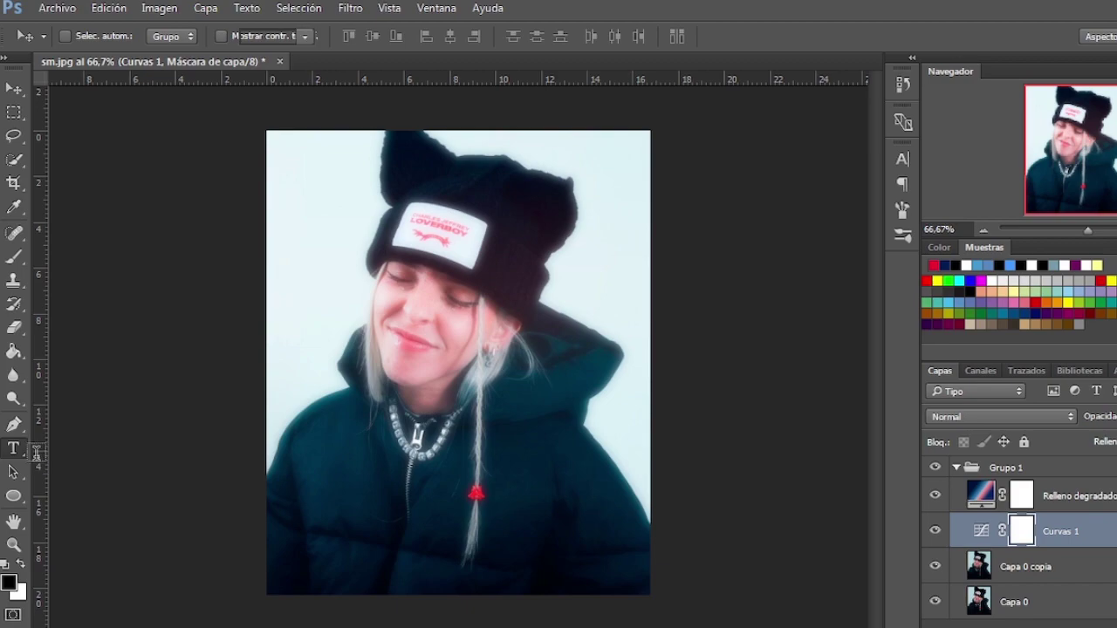
{"action": "key", "text": "t"}
{"action": "left_click", "coordinate": [409, 491]}
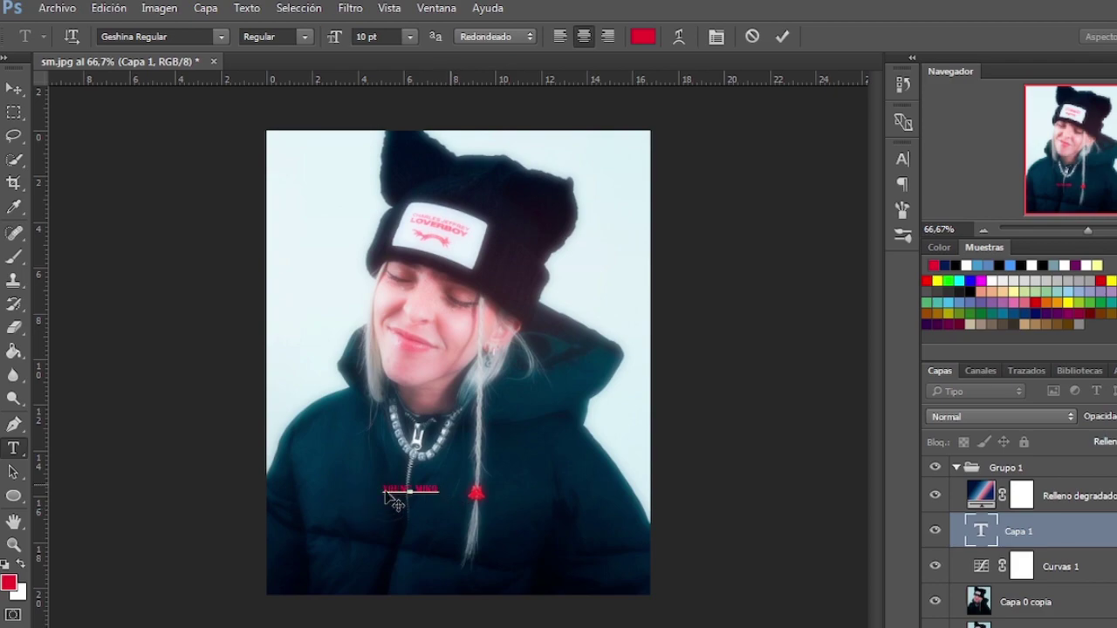
Set the title text to Geshina Regular at 53 pt
{"action": "left_click_drag", "start_coordinate": [438, 489], "coordinate": [382, 490]}
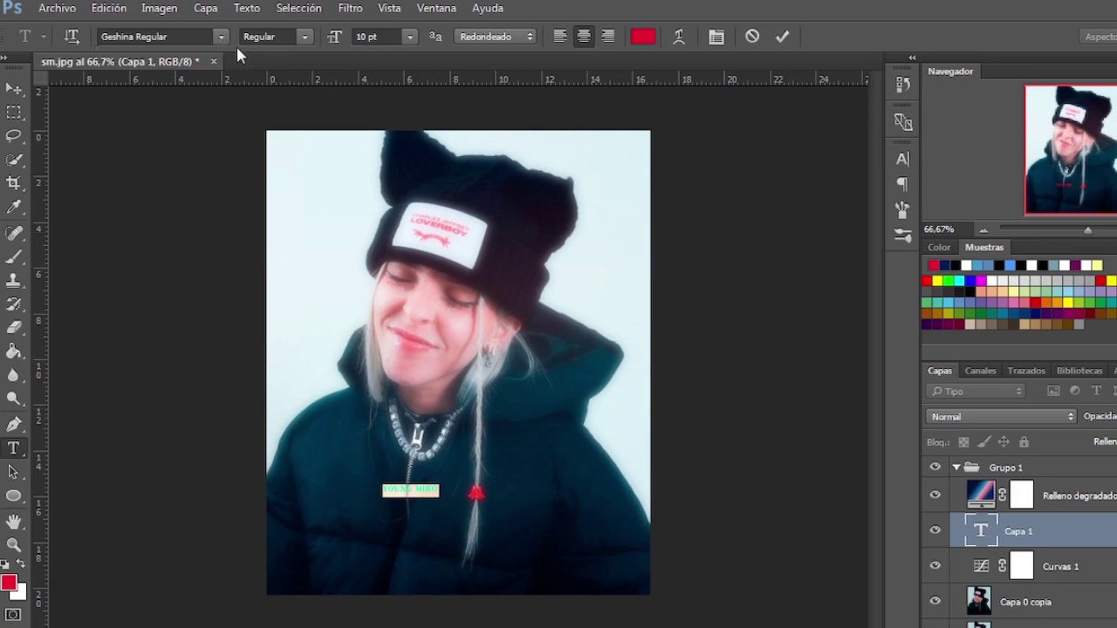
{"action": "left_click", "coordinate": [220, 37]}
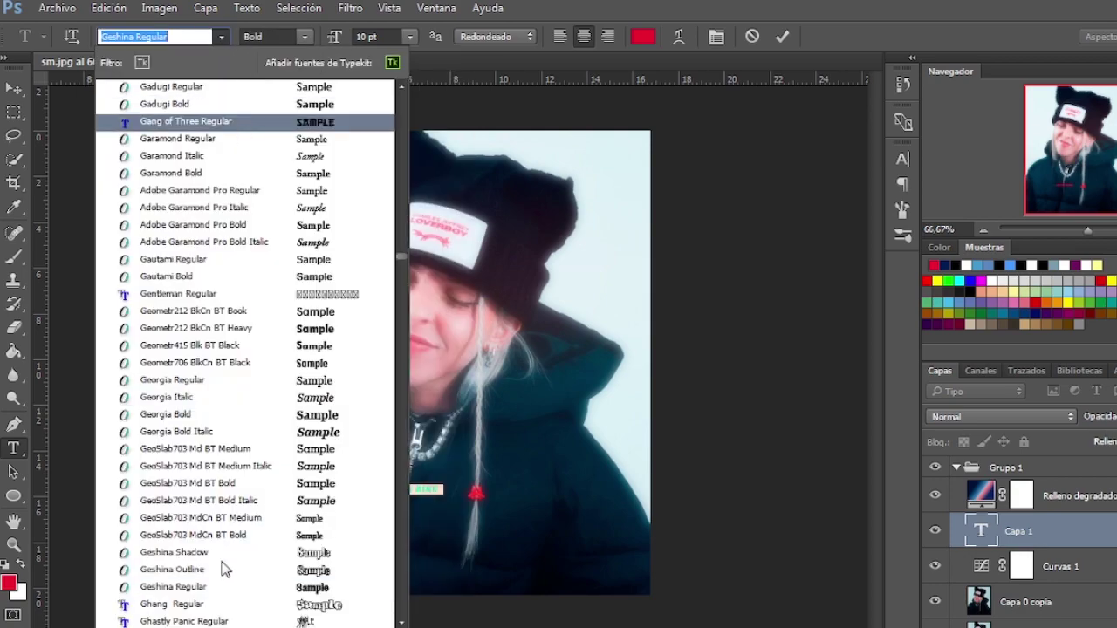
{"action": "left_click", "coordinate": [217, 590]}
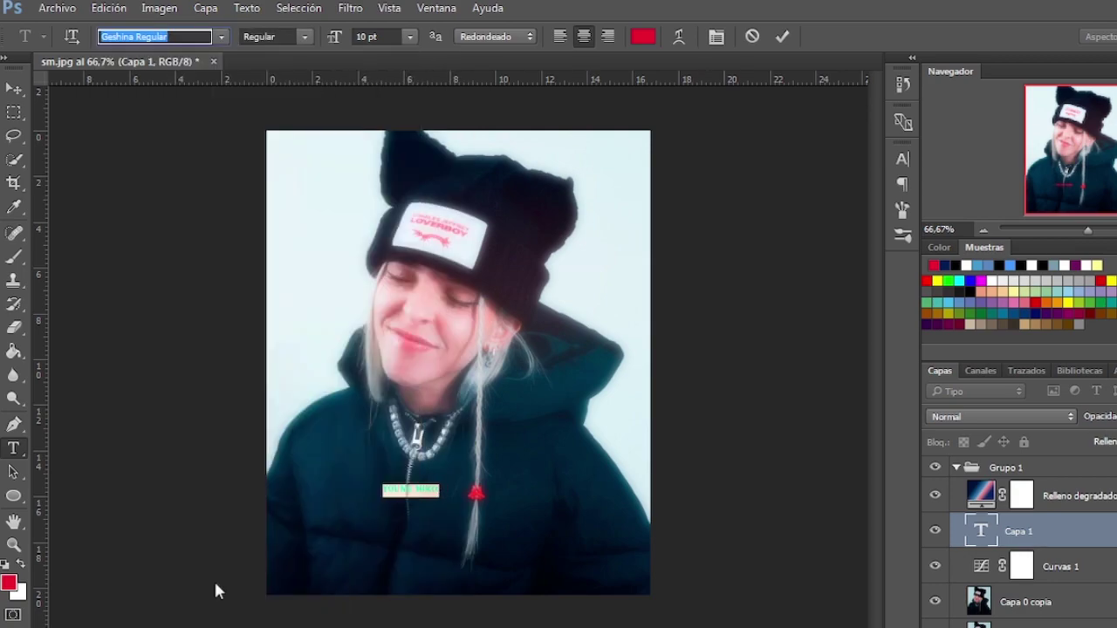
{"action": "left_click_drag", "start_coordinate": [332, 37], "coordinate": [677, 38]}
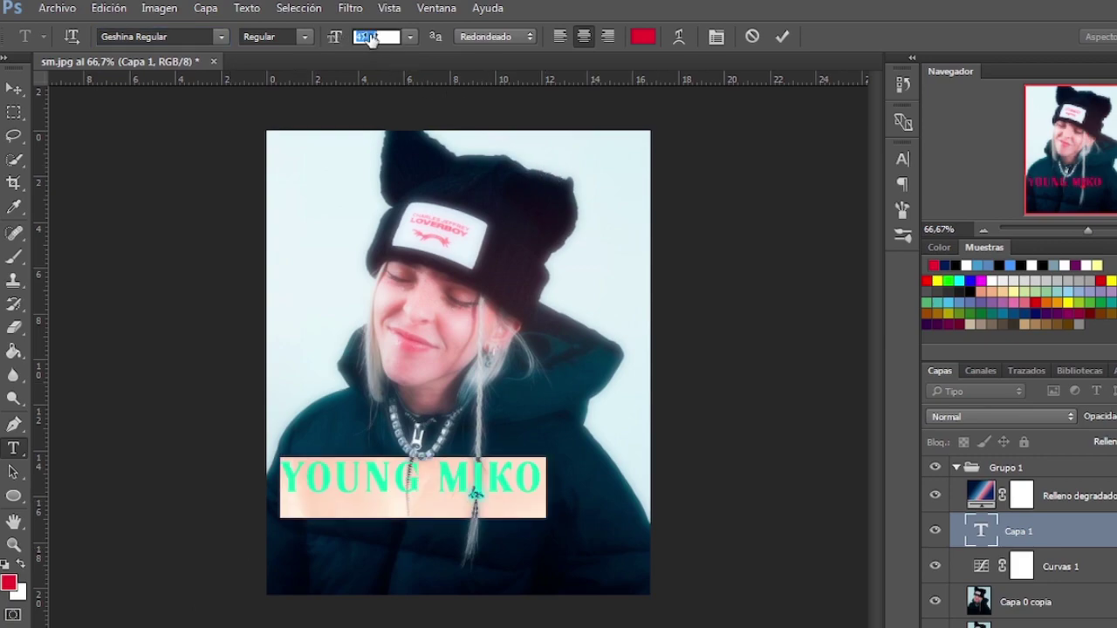
{"action": "left_click", "coordinate": [677, 37]}
Warp the title with Arco at -28 bend and move it to centre on the jacket
{"action": "left_click", "coordinate": [915, 177]}
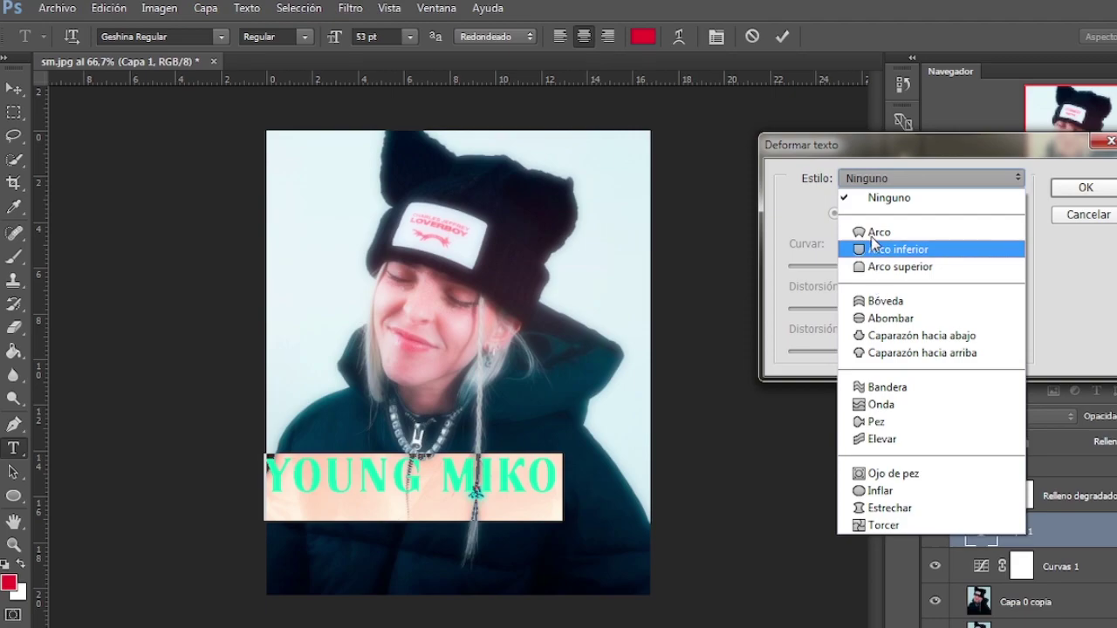
{"action": "left_click", "coordinate": [870, 232]}
{"action": "left_click_drag", "start_coordinate": [889, 267], "coordinate": [867, 267]}
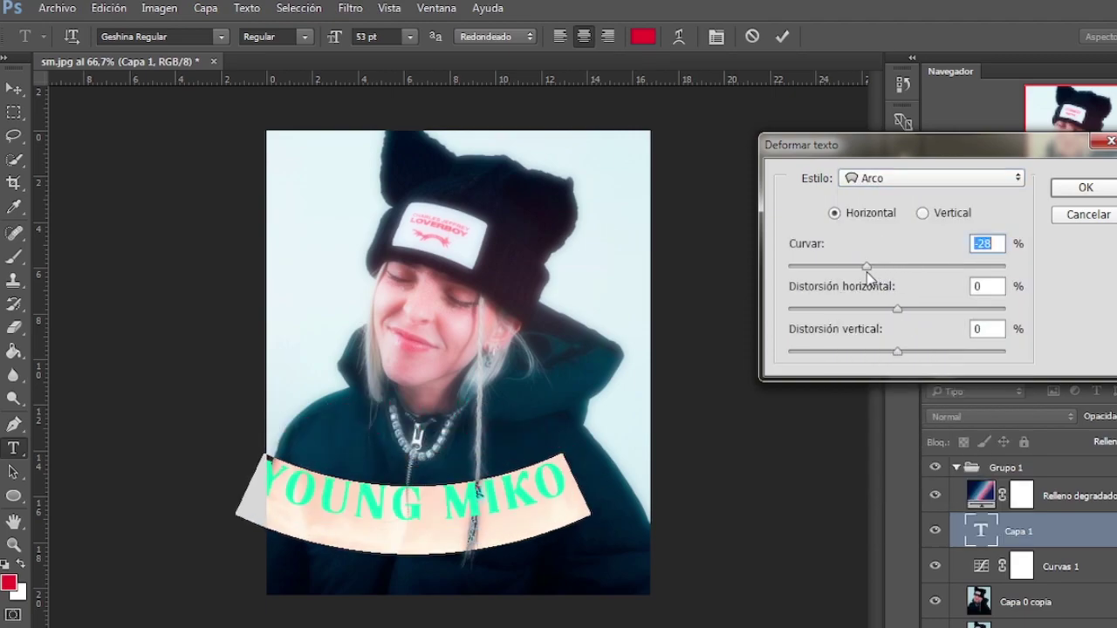
{"action": "left_click", "coordinate": [1086, 188]}
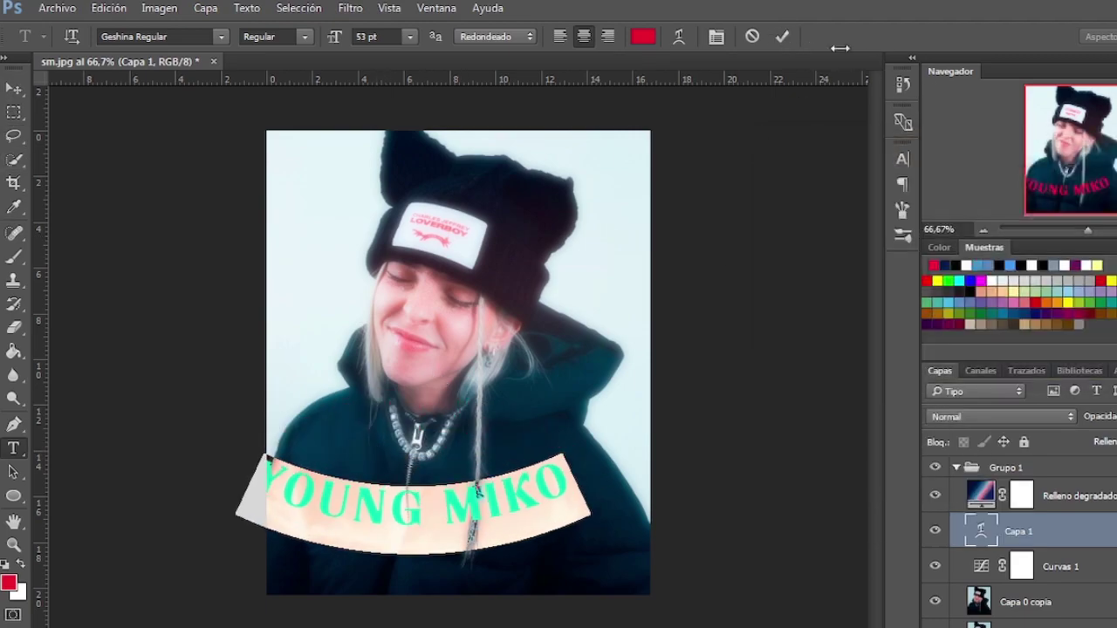
{"action": "left_click", "coordinate": [781, 36]}
{"action": "left_click", "coordinate": [13, 88]}
{"action": "mouse_move", "coordinate": [408, 527]}
{"action": "left_mouse_down"}
{"action": "mouse_move", "coordinate": [447, 534]}
{"action": "mouse_move", "coordinate": [353, 526]}
{"action": "left_mouse_up"}
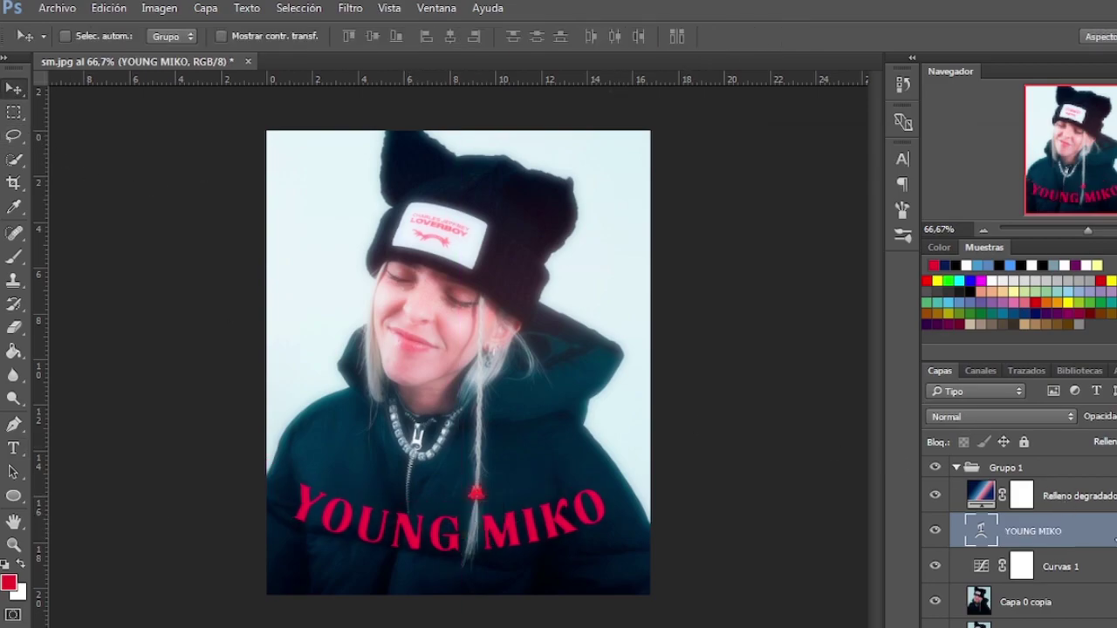
Add a Sombra paralela drop shadow at 10 px distance to YOUNG MIKO, then collapse Grupo 1
{"action": "double_click", "coordinate": [1082, 530]}
{"action": "left_click", "coordinate": [303, 437]}
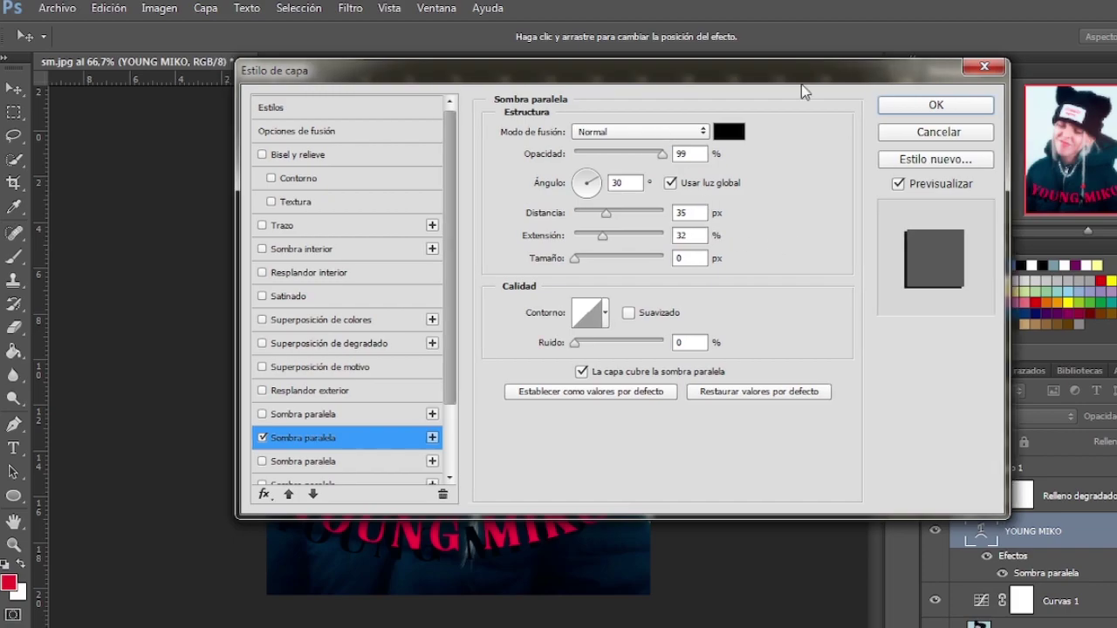
{"action": "left_click_drag", "start_coordinate": [801, 84], "coordinate": [1107, 98]}
{"action": "mouse_move", "coordinate": [912, 227]}
{"action": "left_mouse_down"}
{"action": "mouse_move", "coordinate": [887, 242]}
{"action": "mouse_move", "coordinate": [905, 251]}
{"action": "mouse_move", "coordinate": [914, 285]}
{"action": "mouse_move", "coordinate": [885, 294]}
{"action": "left_mouse_up"}
{"action": "key", "text": "Return"}
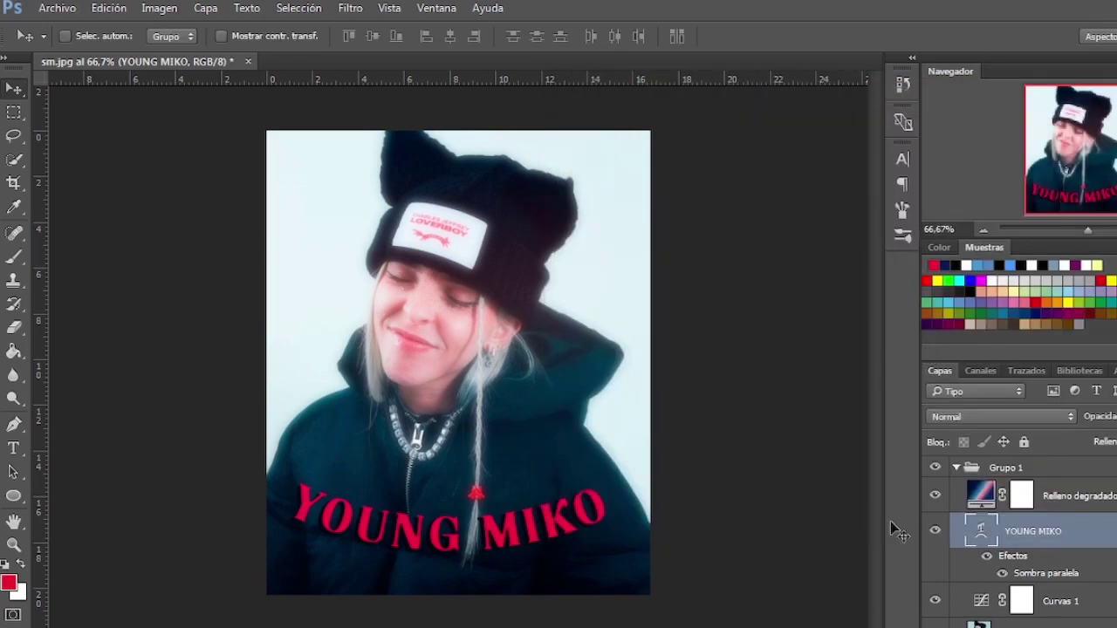
{"action": "left_click", "coordinate": [955, 469]}
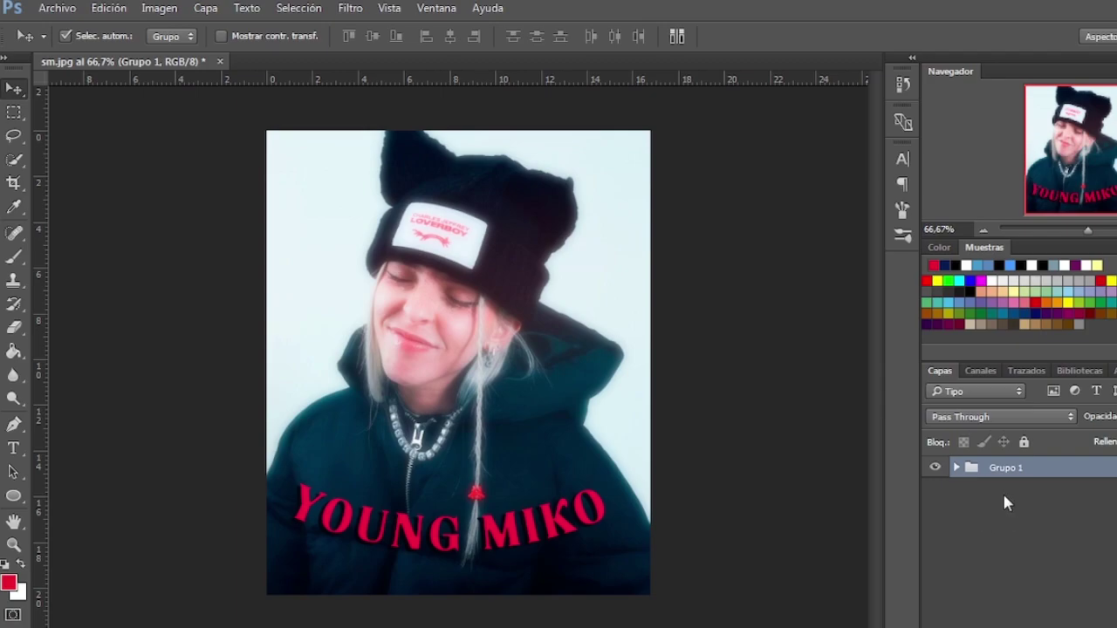
Merge Grupo 1 into one layer and add 2,93% Gaussian monochromatic noise
{"action": "key", "text": "ctrl+e"}
{"action": "left_click", "coordinate": [57, 9]}
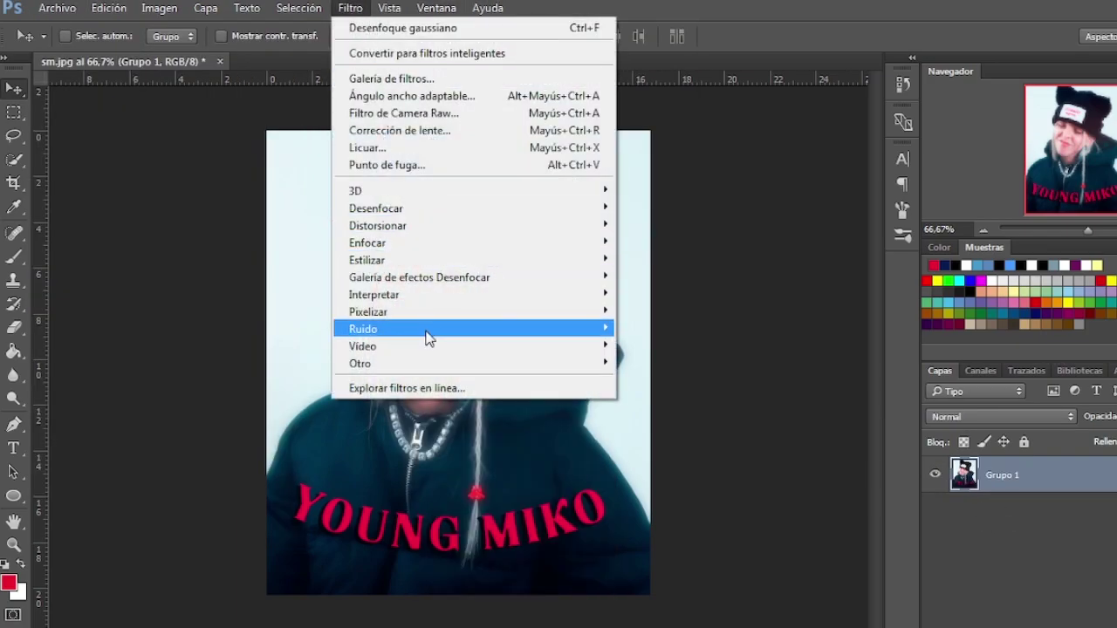
{"action": "mouse_move", "coordinate": [363, 329]}
{"action": "left_click", "coordinate": [669, 330]}
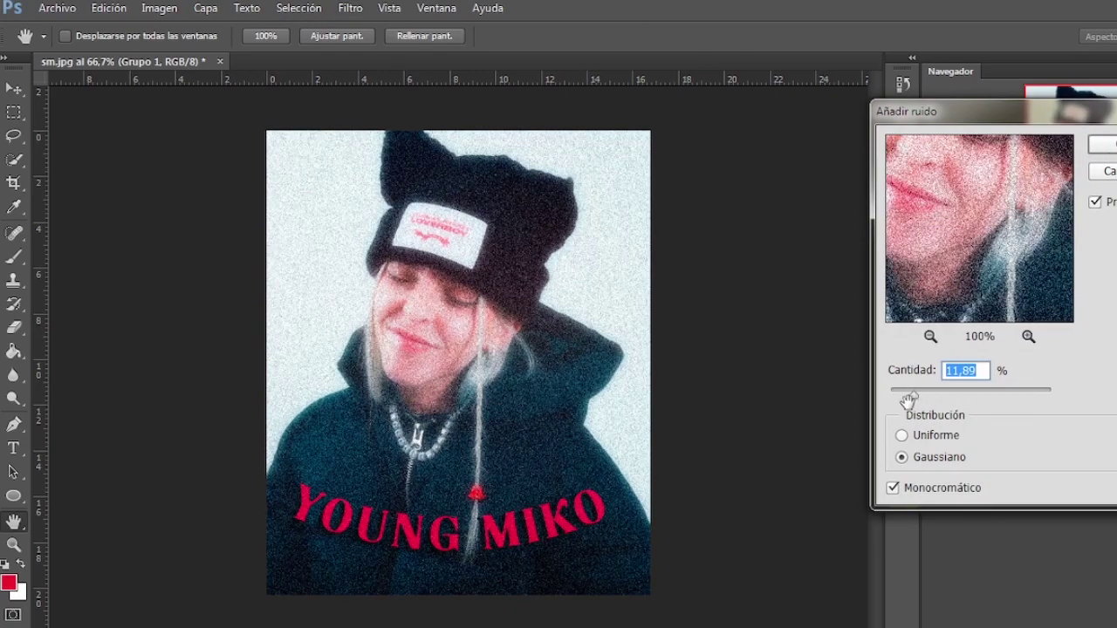
{"action": "left_click_drag", "start_coordinate": [908, 394], "coordinate": [896, 395]}
{"action": "key", "text": "Return"}
{"action": "key", "text": "v"}
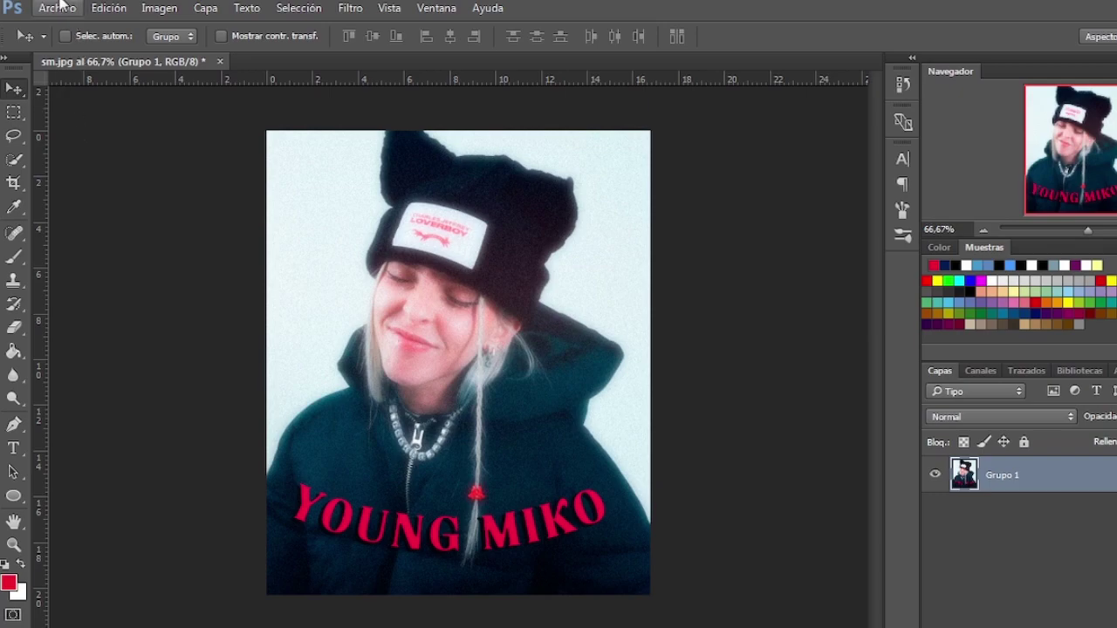
{"action": "left_click", "coordinate": [57, 8]}
Place Glued Texture.jpg from the Glued Poster Effect ASSETS folder, stretched to fill the canvas
{"action": "left_click", "coordinate": [94, 346]}
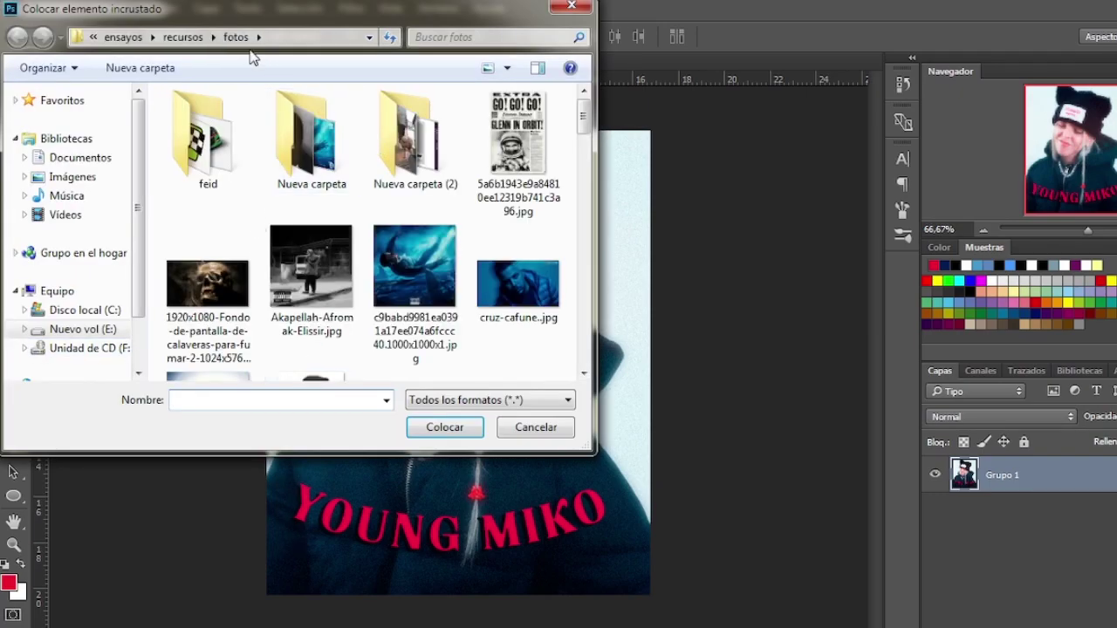
{"action": "left_click", "coordinate": [191, 38]}
{"action": "double_click", "coordinate": [523, 139]}
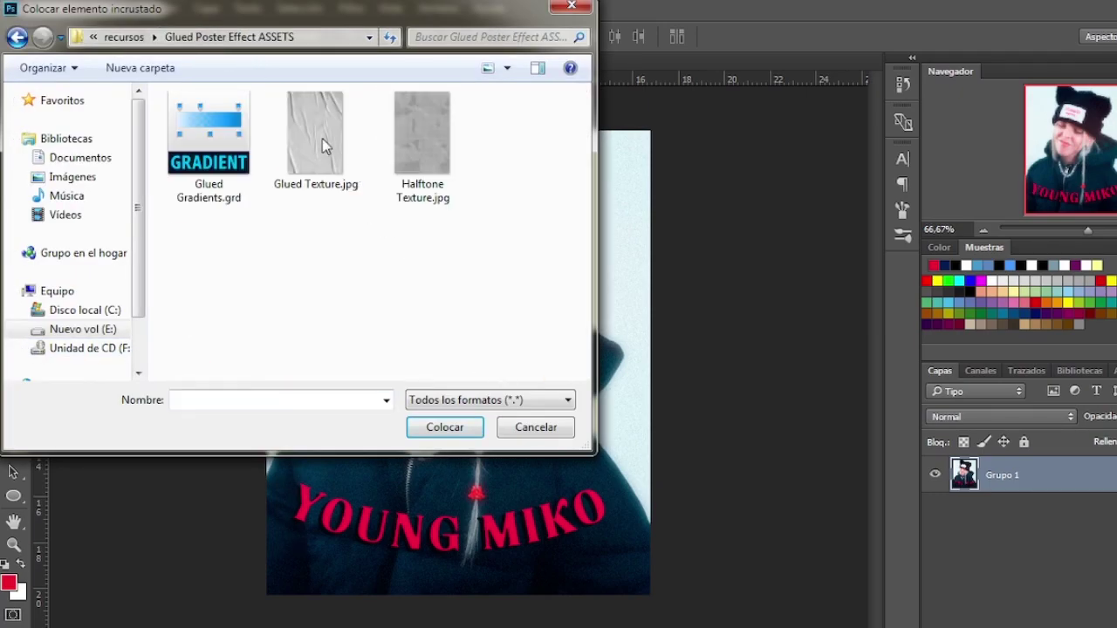
{"action": "left_click", "coordinate": [322, 138]}
{"action": "left_click", "coordinate": [446, 426]}
{"action": "left_click_drag", "start_coordinate": [300, 363], "coordinate": [267, 363]}
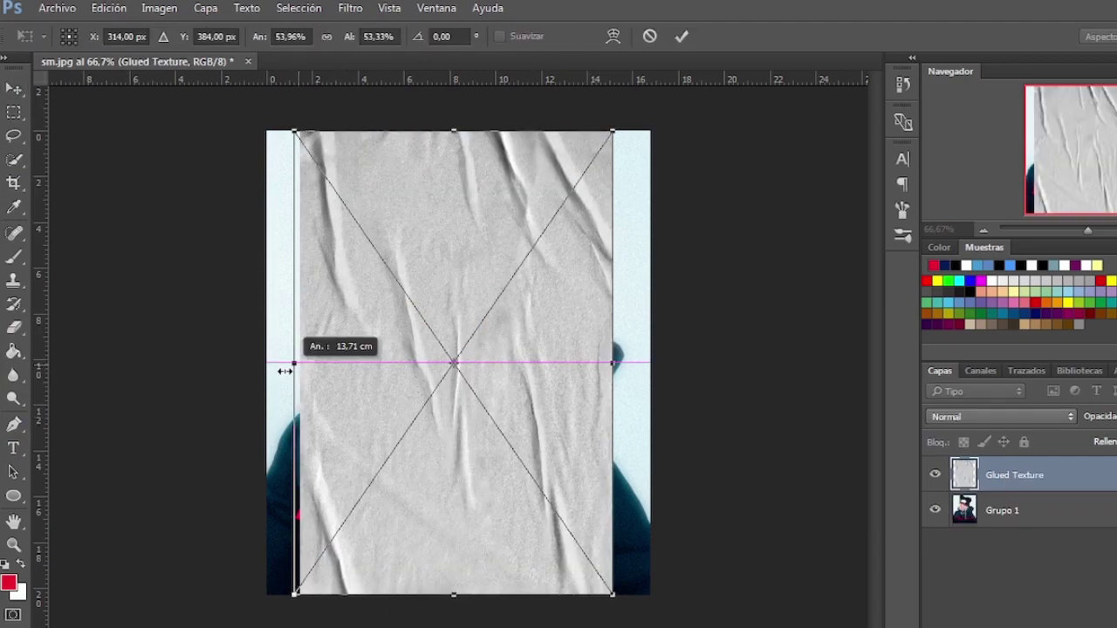
{"action": "left_click_drag", "start_coordinate": [616, 363], "coordinate": [650, 361]}
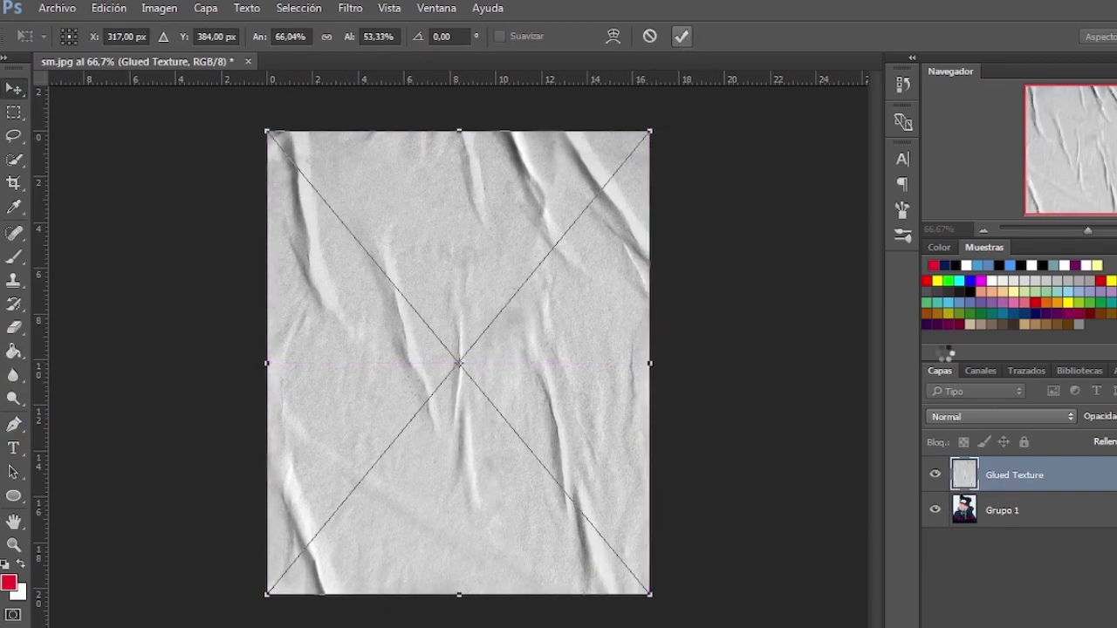
{"action": "left_click", "coordinate": [681, 36]}
Try Trama, then set the texture layer's blend mode to Multiplicar
{"action": "left_click", "coordinate": [1001, 416]}
{"action": "left_click", "coordinate": [948, 175]}
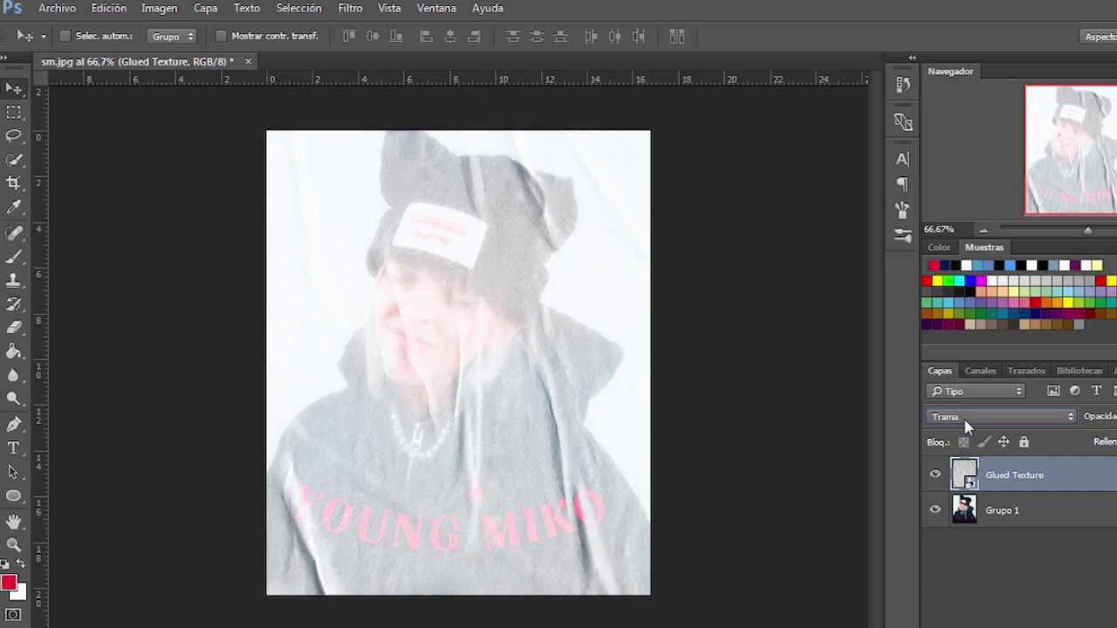
{"action": "scroll", "coordinate": [966, 426], "scroll_direction": "up", "scroll_amount": 2}
{"action": "scroll", "coordinate": [965, 426], "scroll_direction": "up", "scroll_amount": 1}
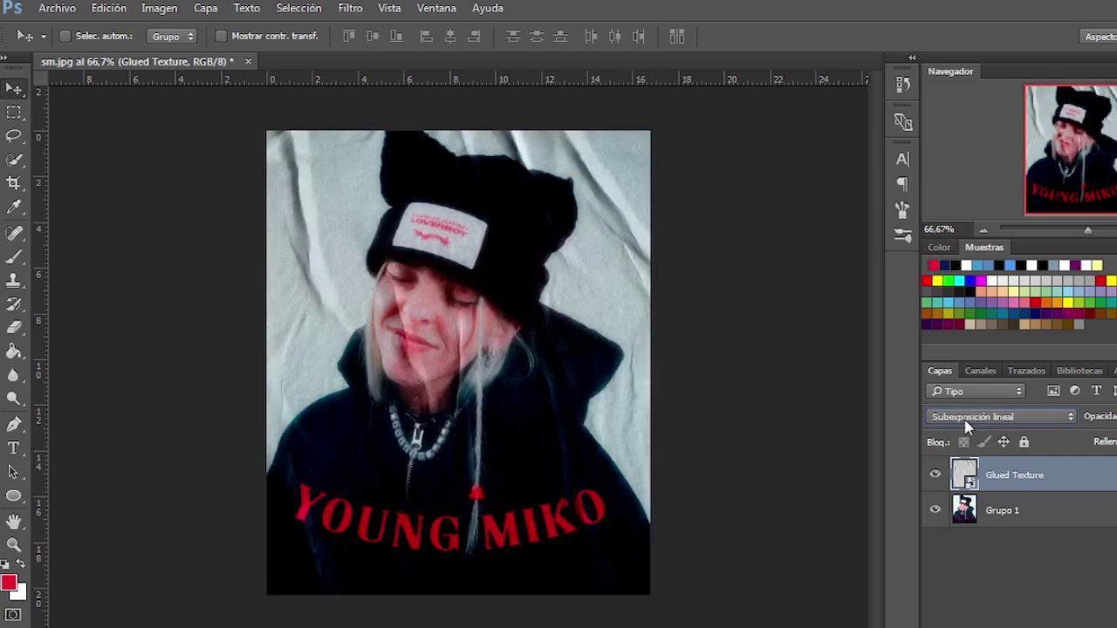
{"action": "scroll", "coordinate": [966, 426], "scroll_direction": "up", "scroll_amount": 2}
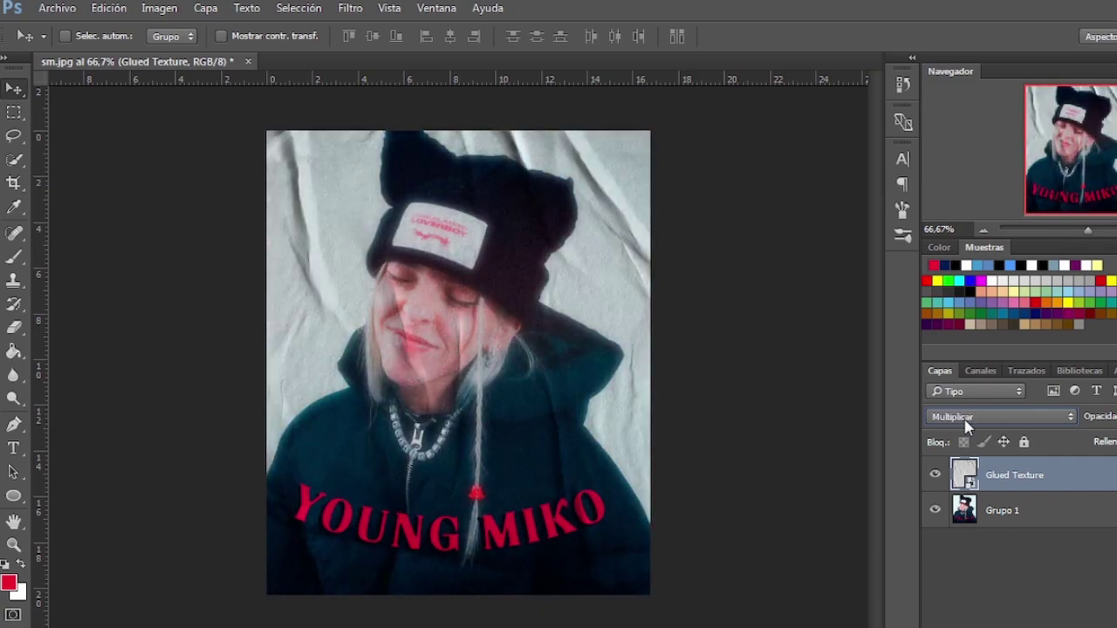